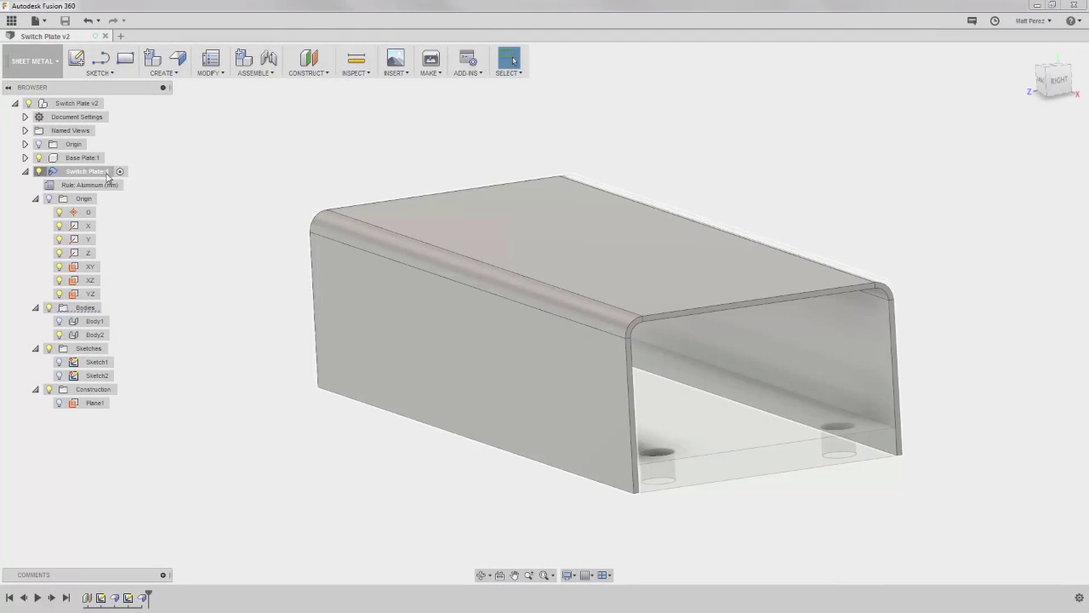
- Create 50 mm high flanges at 90 degrees, pointing down, from the two short end edges of the switch plate's top face
double_click(107, 172)
left_click(164, 73)
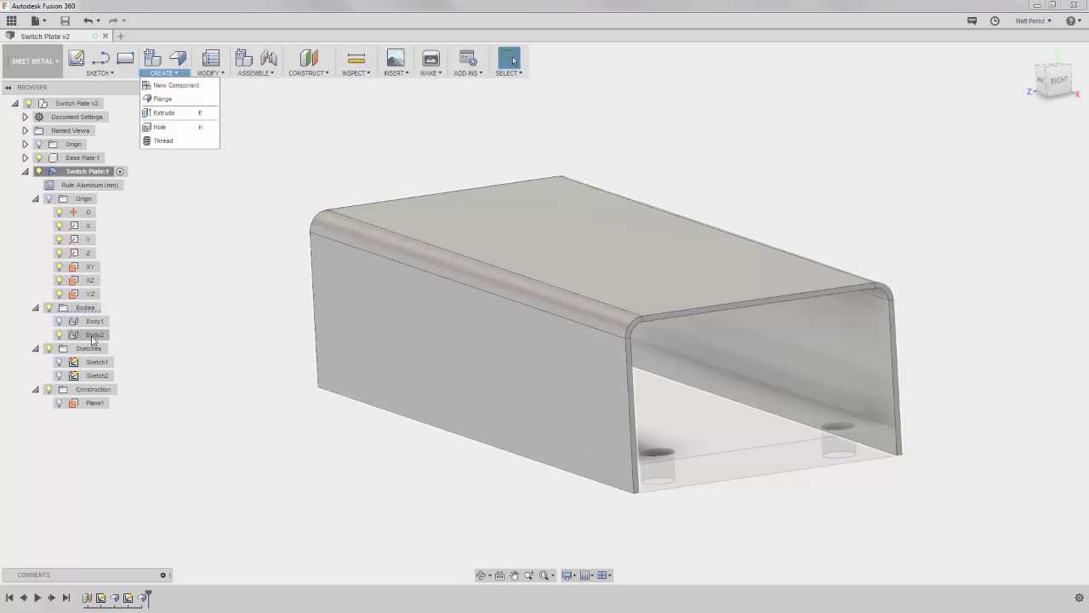
left_click(162, 99)
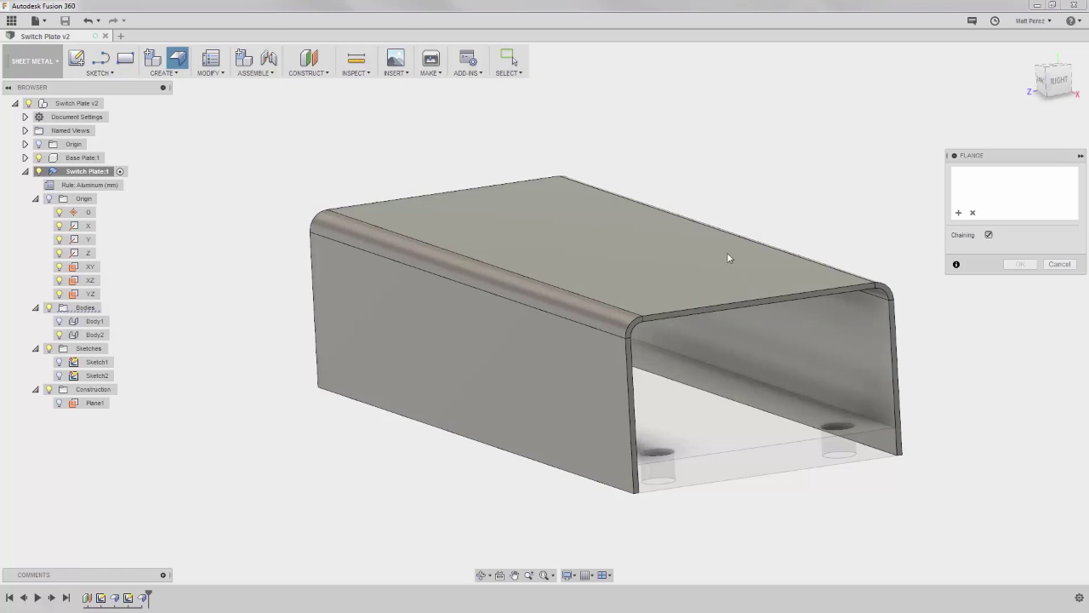
left_click(731, 314)
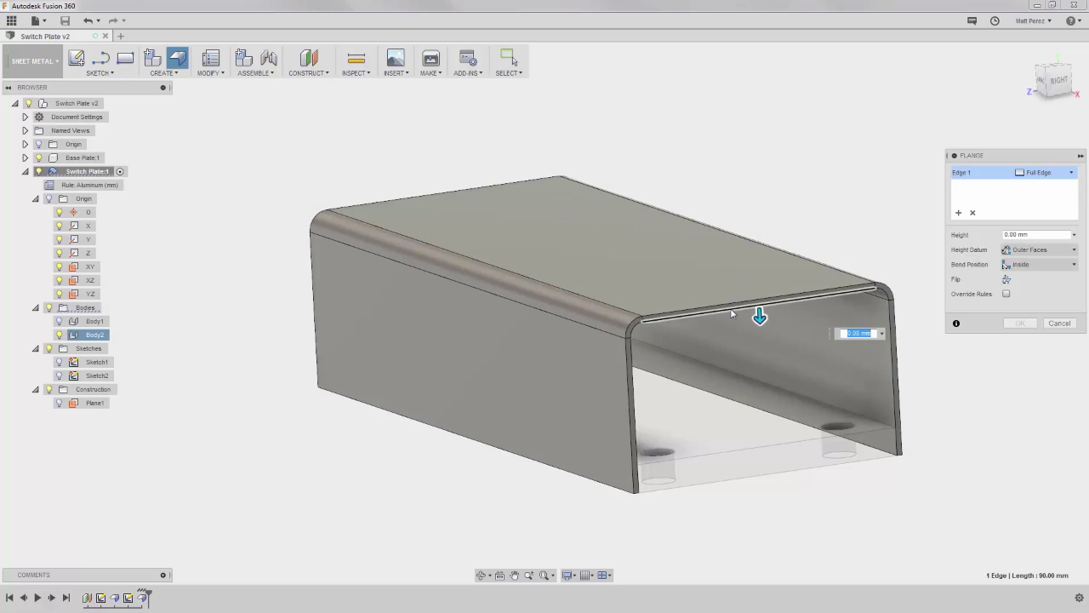
middle_click_drag(731, 313, 525, 290, "shift")
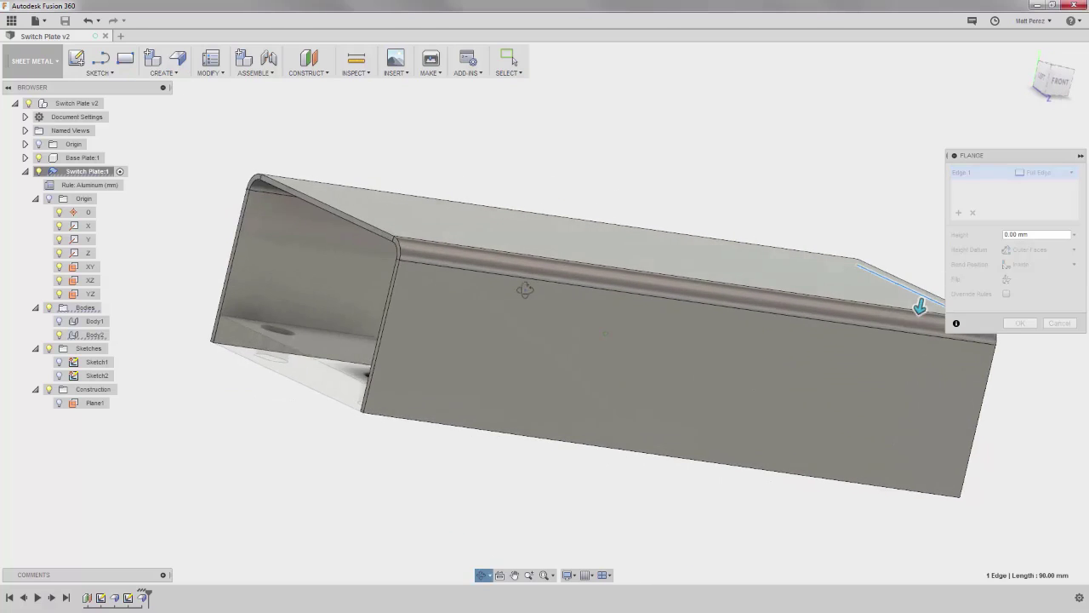
left_click(354, 228)
middle_click_drag(676, 308, 614, 311, "shift")
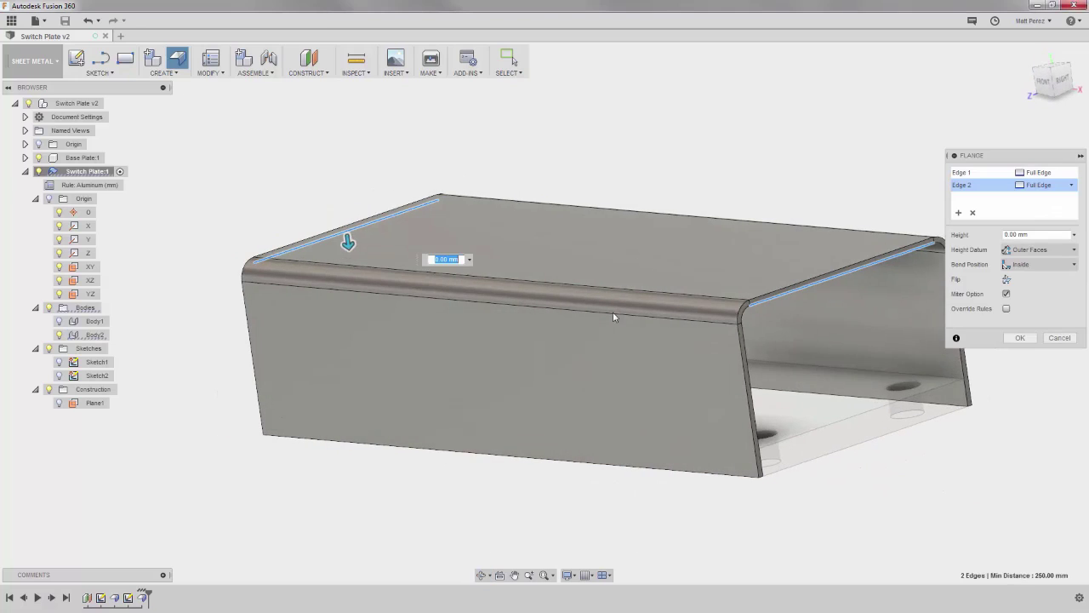
left_click_drag(350, 267, 365, 393)
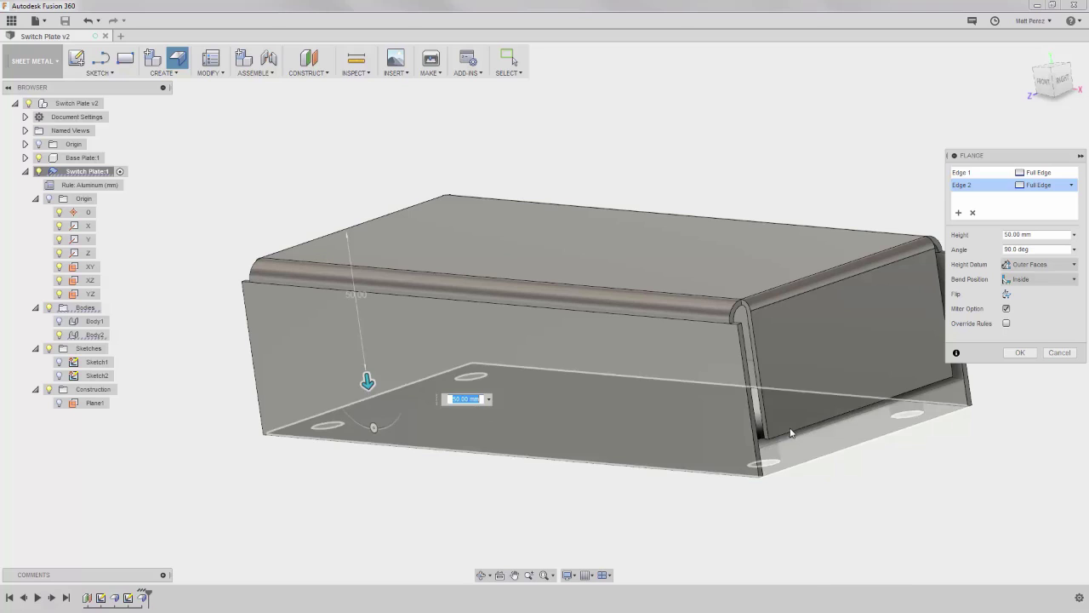
- Try the Outside, Adjacent and Tangent bend positions for the end flanges in the front view
middle_click_drag(782, 434, 790, 429, "shift")
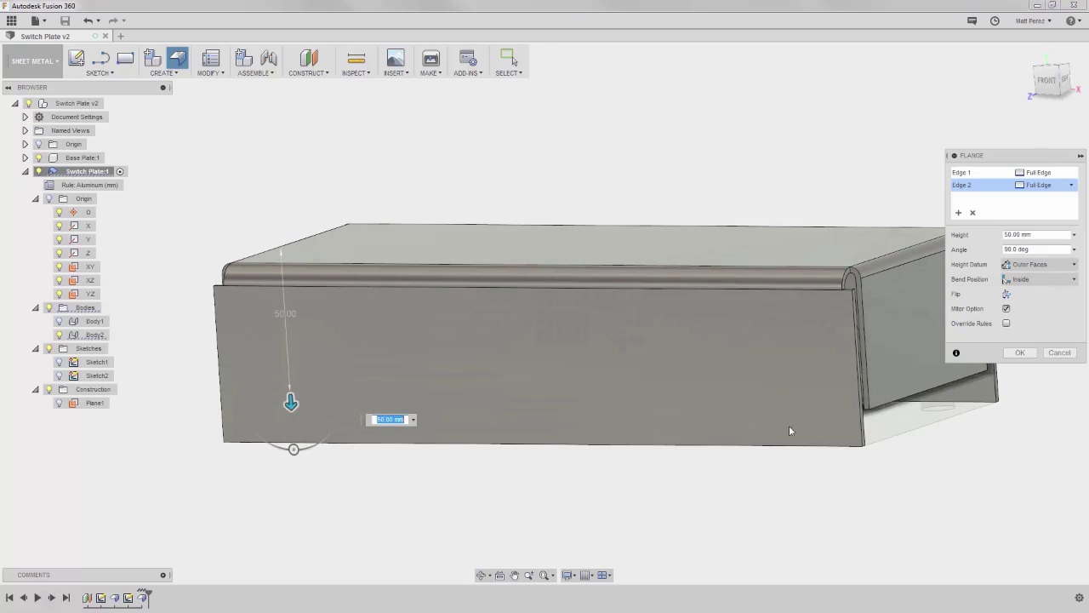
left_click(1043, 81)
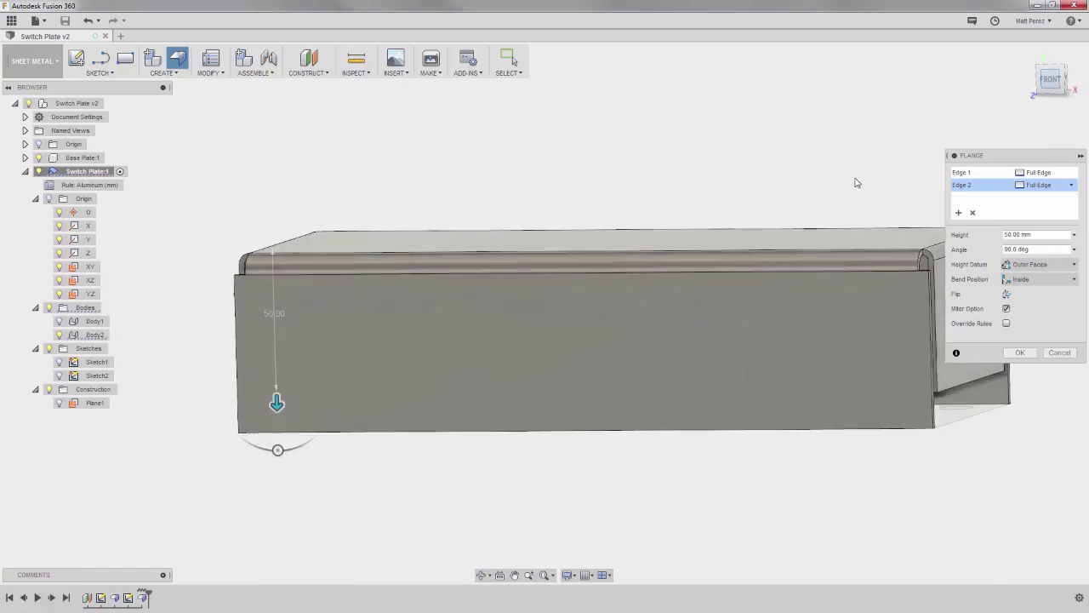
scroll(319, 383, "down", 3)
scroll(706, 383, "up", 6)
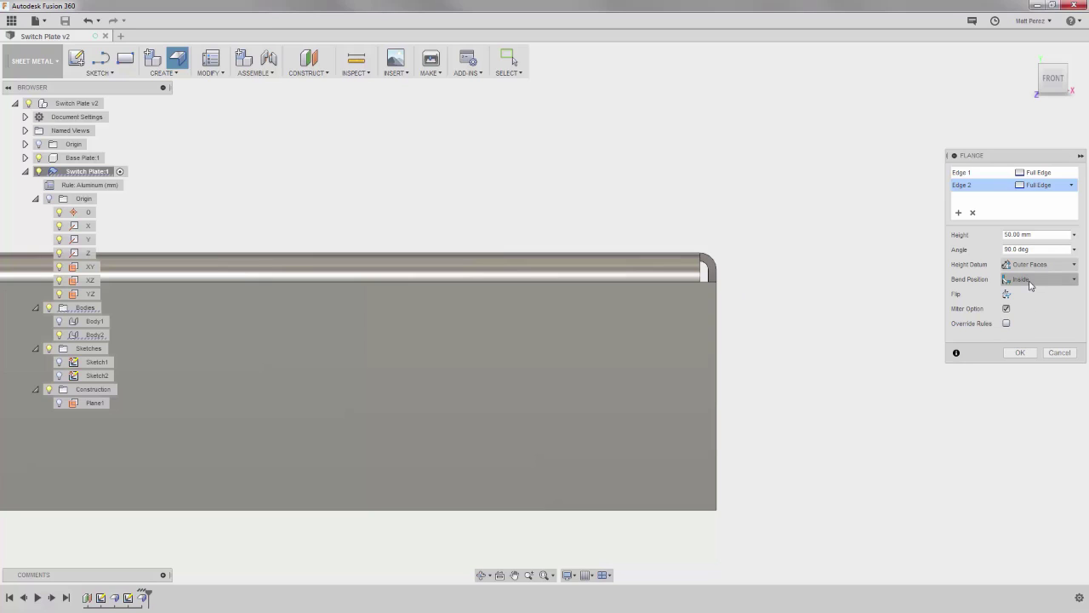
left_click(1030, 281)
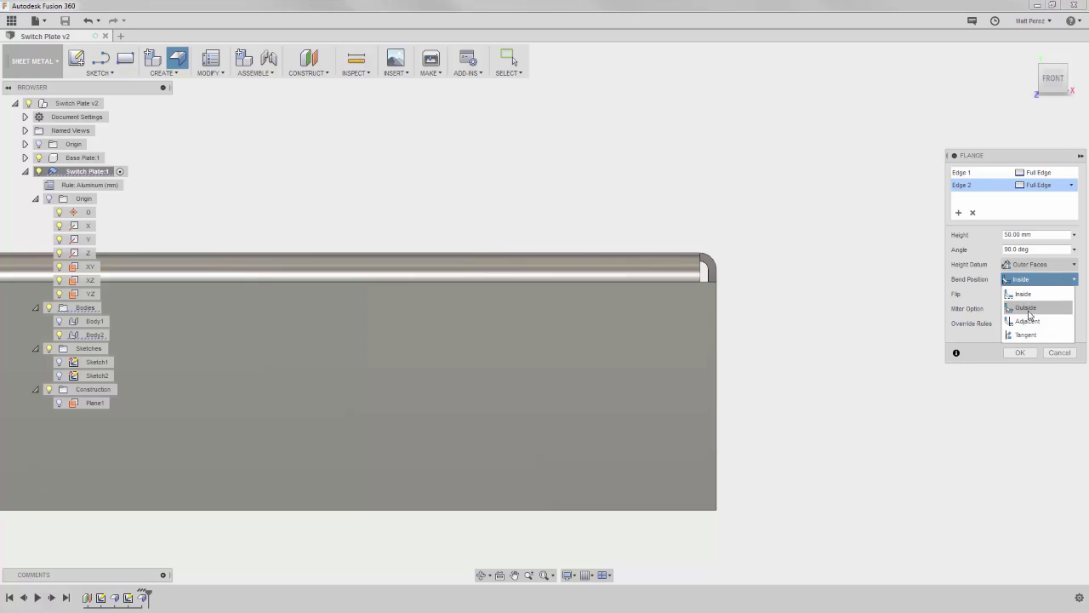
left_click(1028, 308)
left_click(1034, 280)
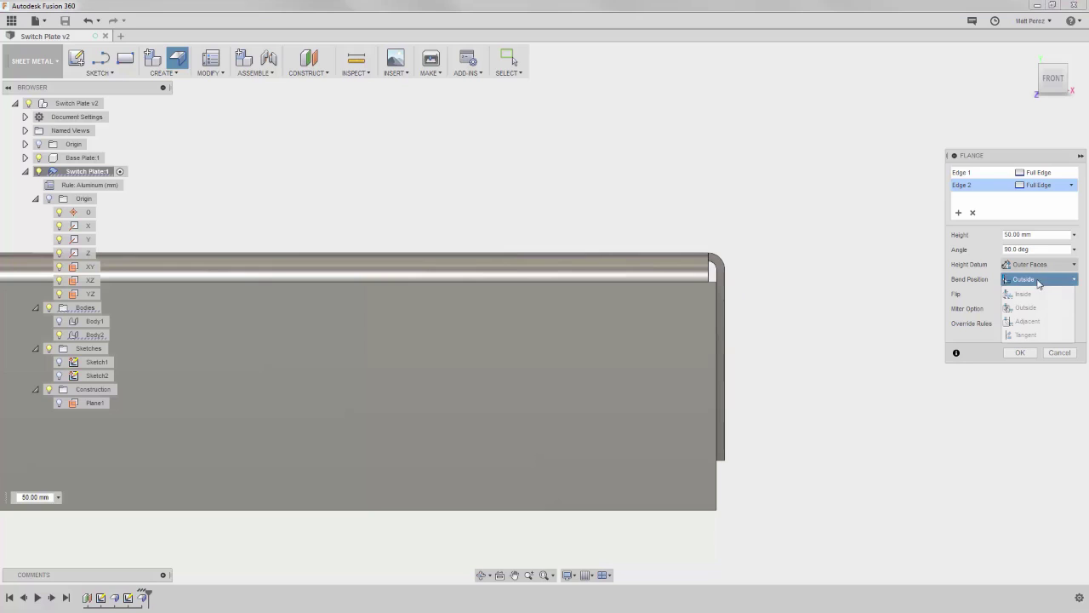
left_click(1033, 323)
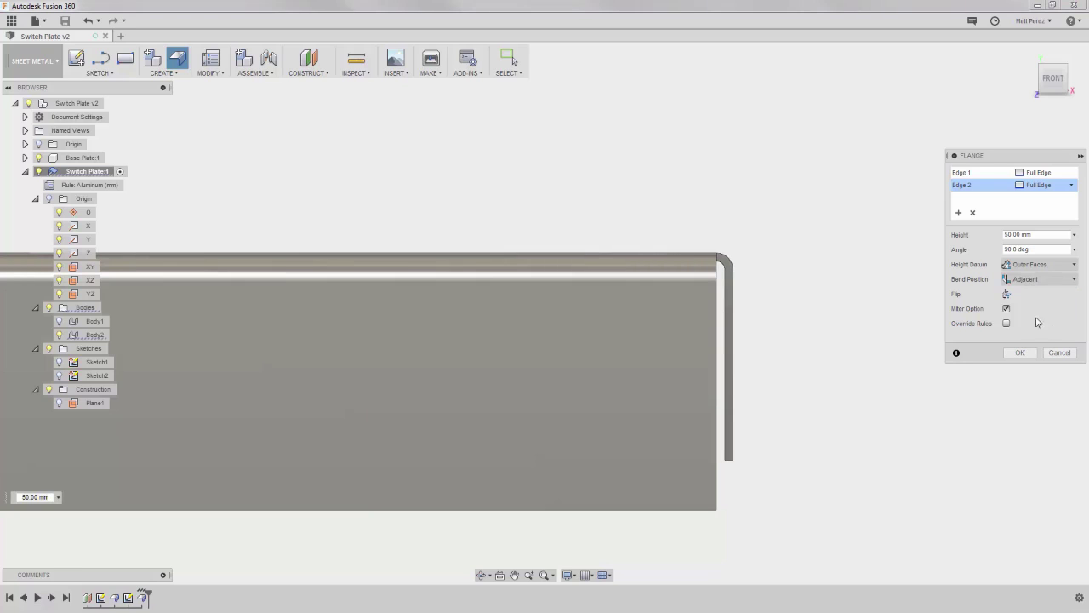
left_click(1047, 283)
left_click(1038, 337)
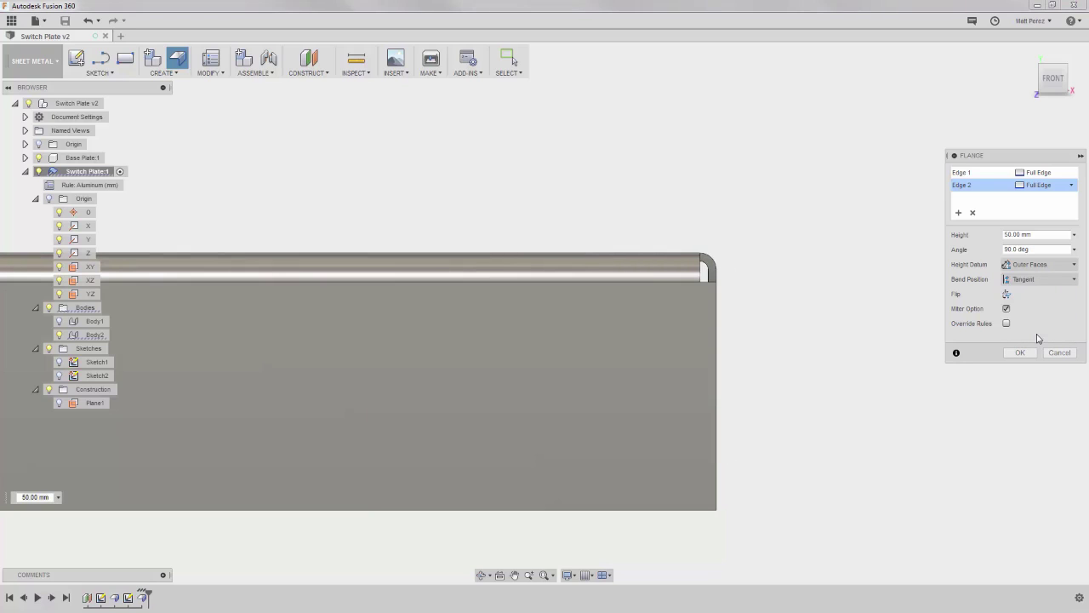
- Set the end flanges' bend position to Adjacent and inspect the corner gap next to the side wall
left_click(1039, 282)
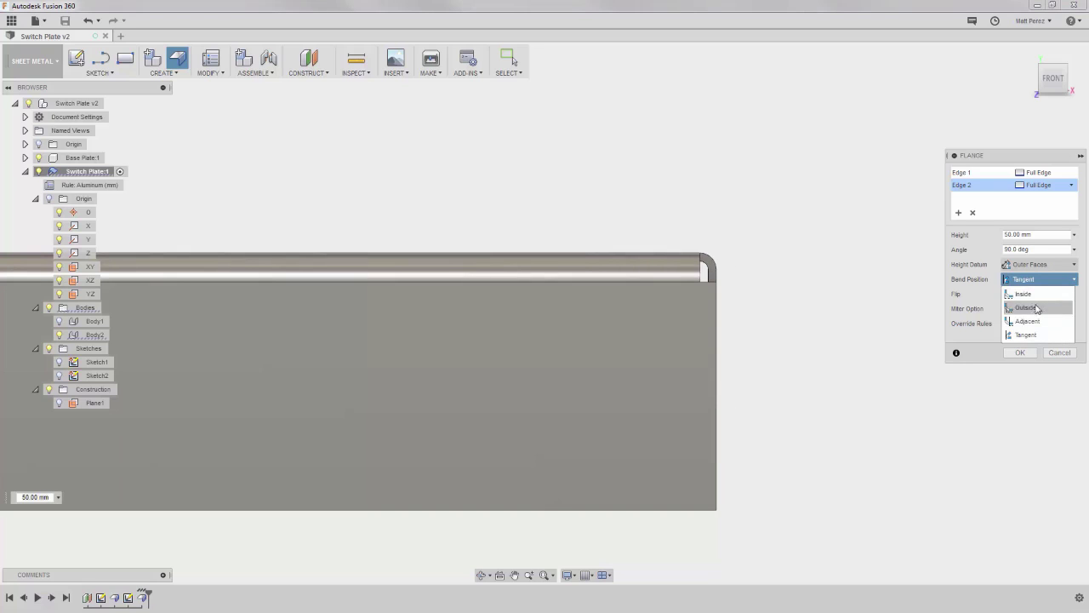
left_click(1033, 324)
middle_click_drag(790, 273, 766, 270, "shift")
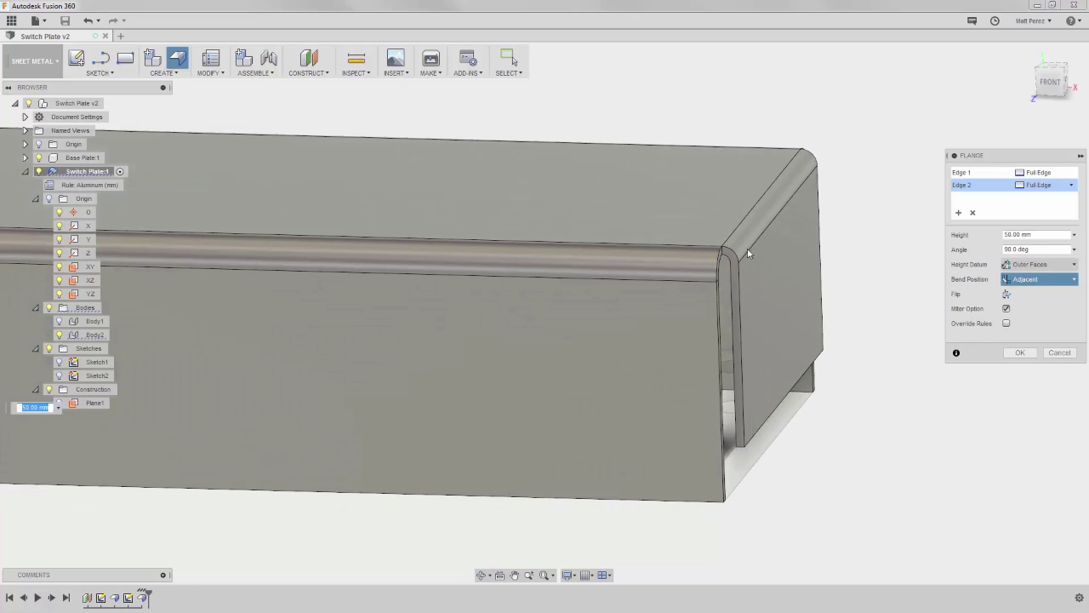
mouse_move(781, 334)
middle_mouse_down("shift")
mouse_move(786, 318)
mouse_move(788, 333)
middle_mouse_up("shift")
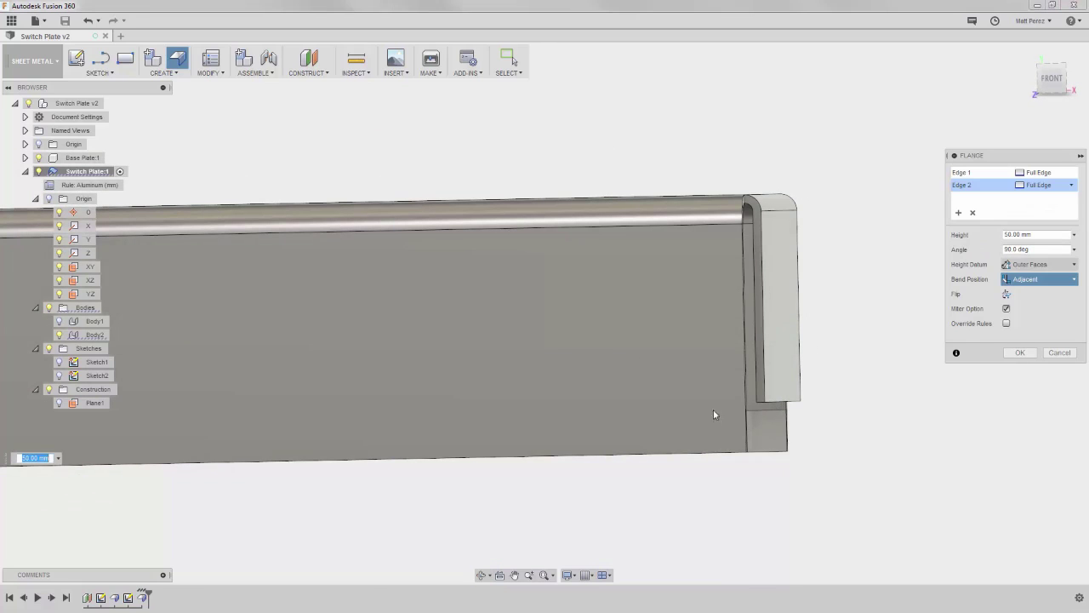
middle_click_drag(746, 391, 712, 396, "shift")
scroll(719, 413, "up", 5)
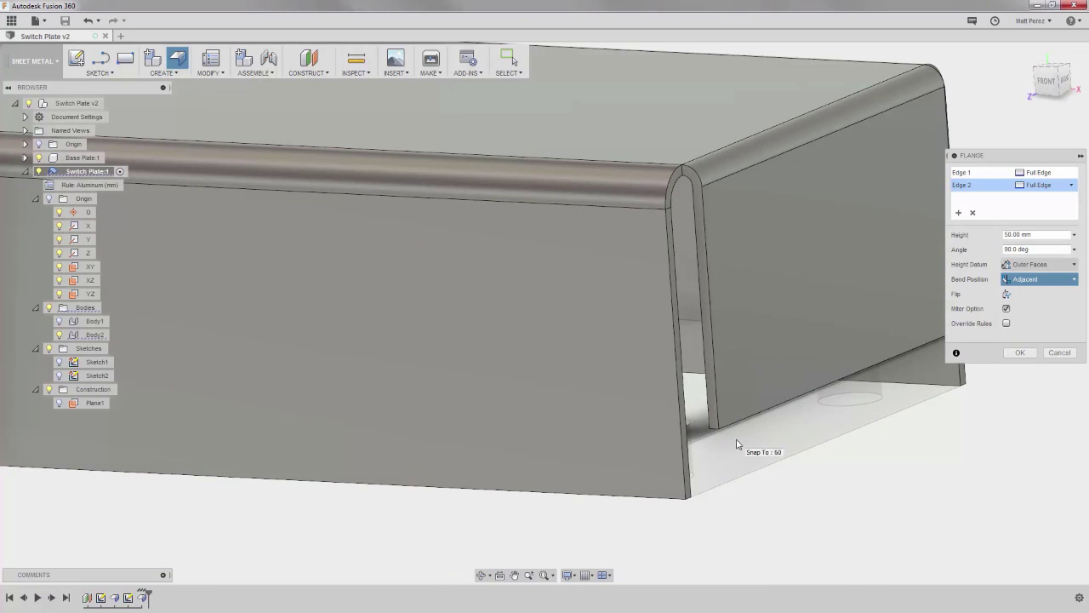
middle_click_drag(743, 430, 749, 425, "shift")
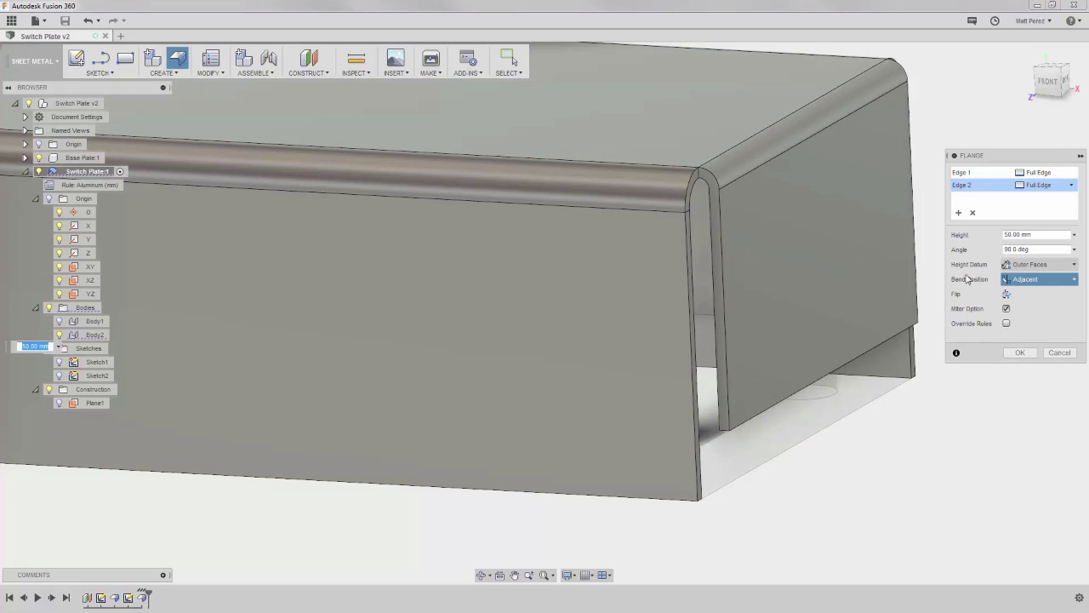
- Override the sheet metal rule for the end flanges with a bend radius of 5 mm
left_click(1006, 323)
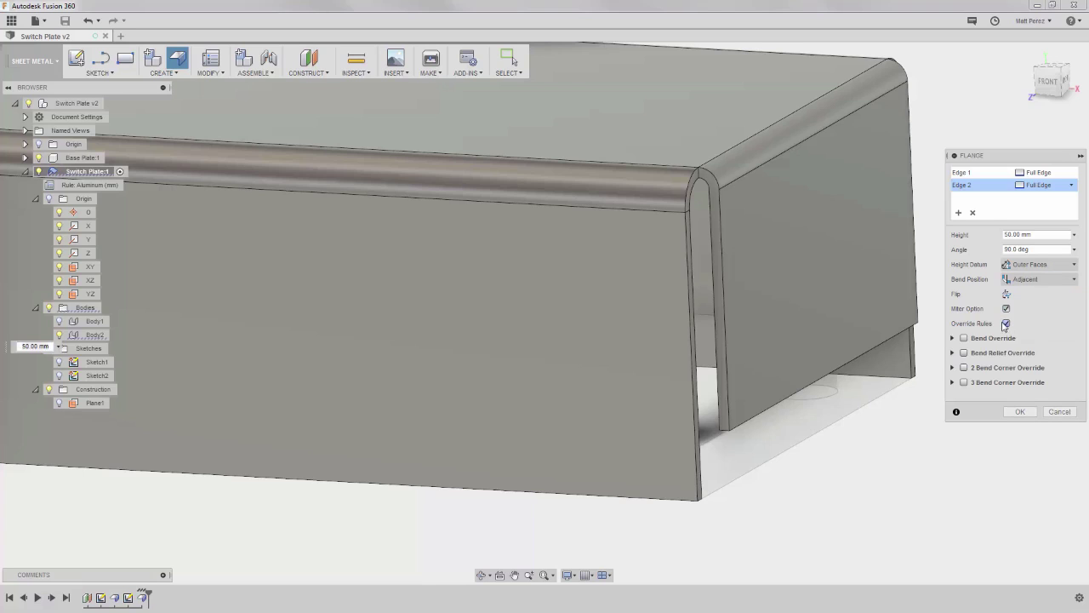
left_click(954, 339)
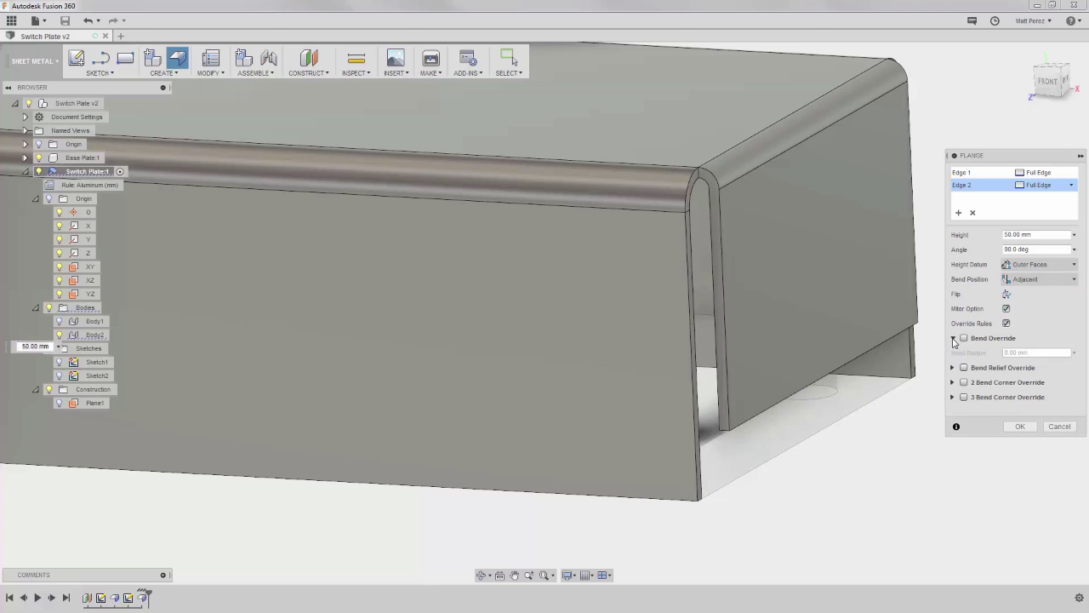
left_click(963, 338)
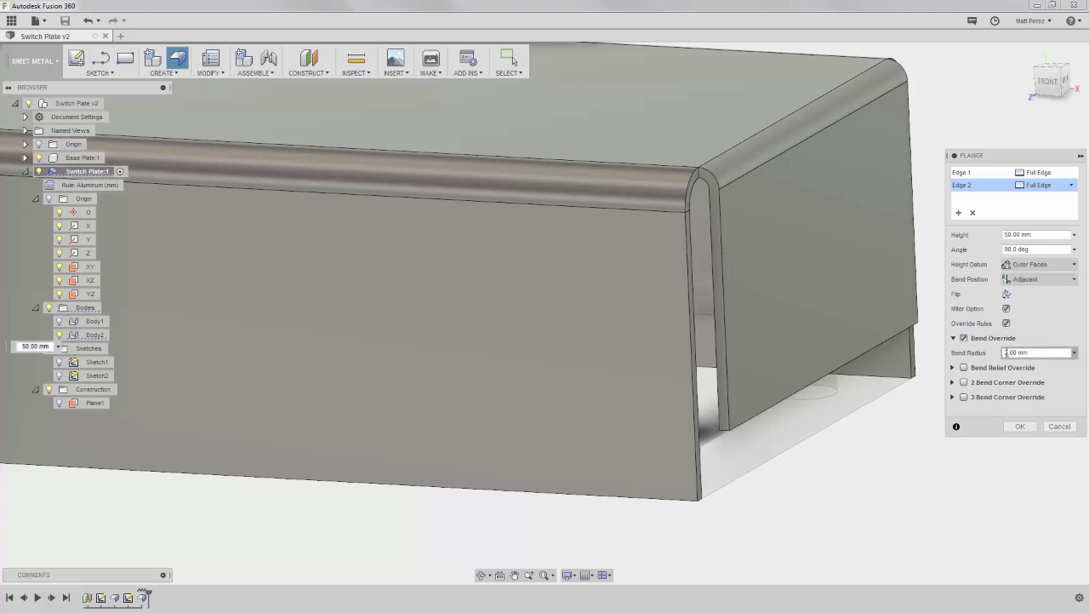
key("Delete")
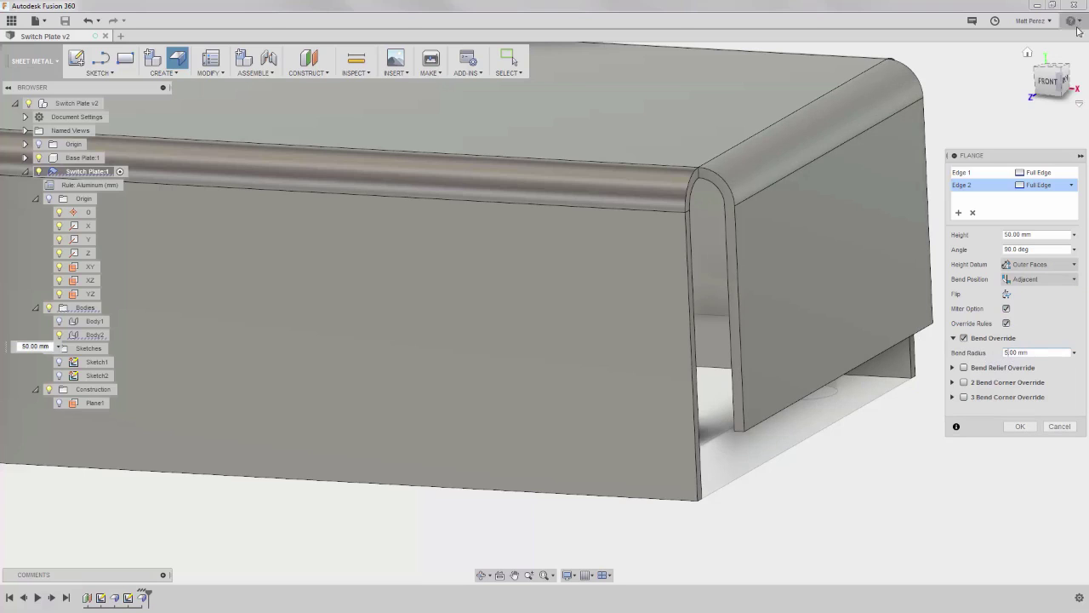
left_click(1047, 81)
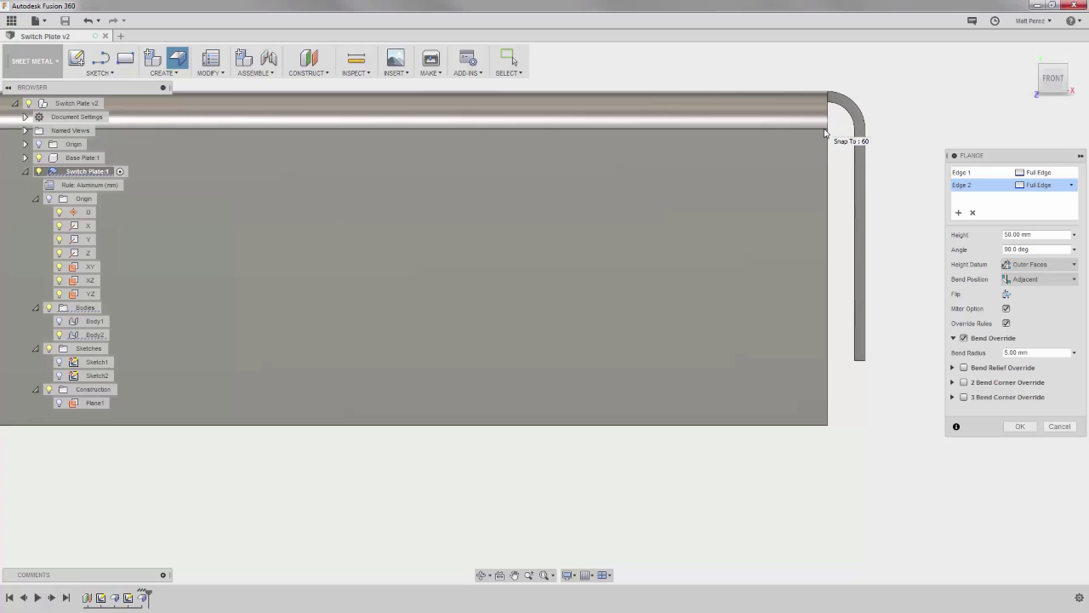
left_click(1031, 352)
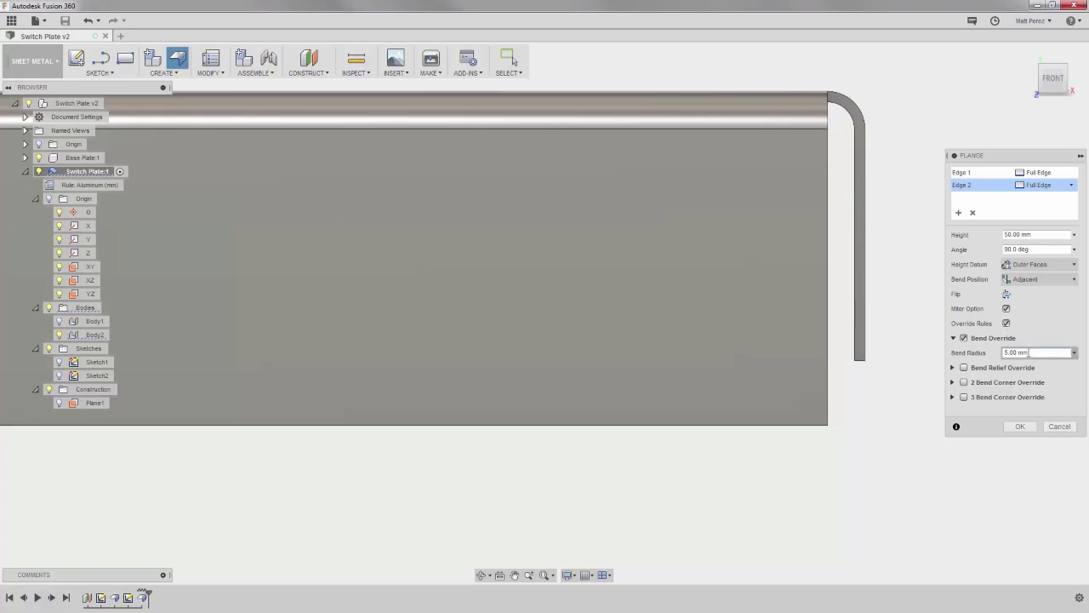
left_click(210, 72)
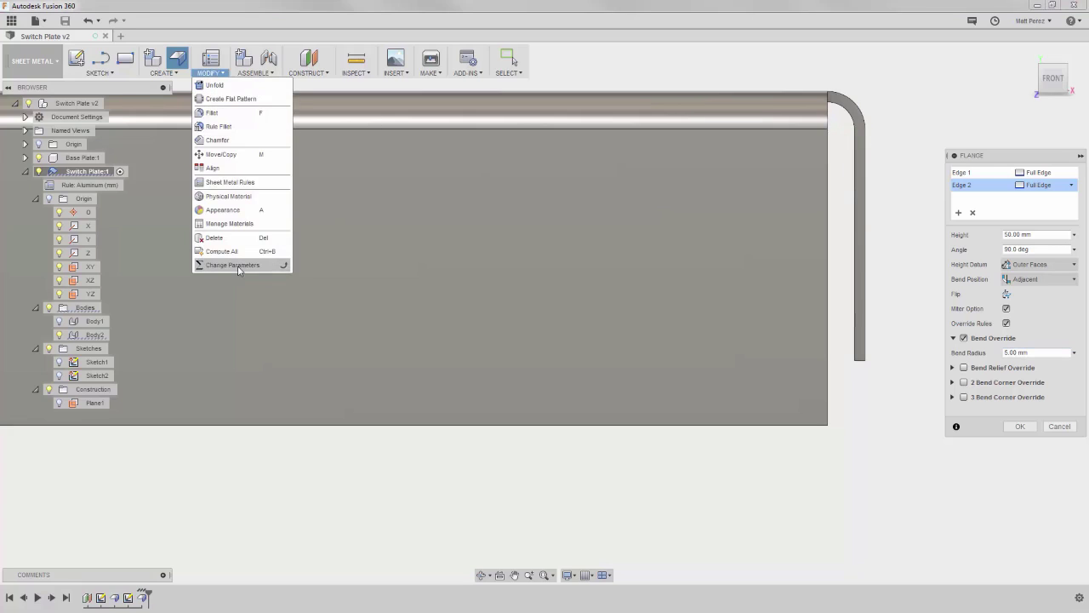
left_click(882, 462)
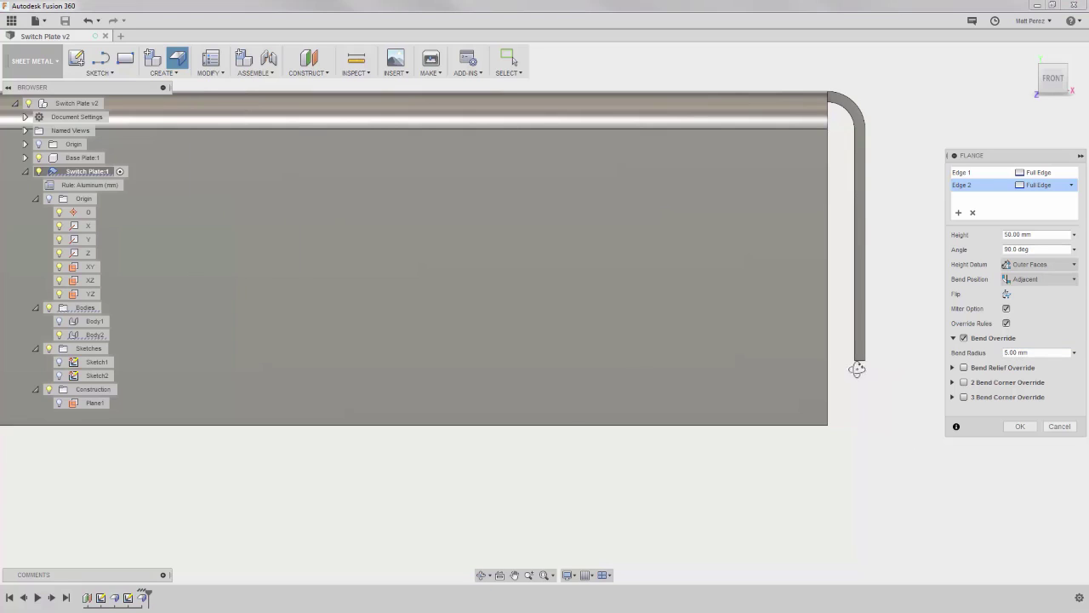
- Set the height of both end flanges to 52 mm and complete the flange feature
left_click(856, 371)
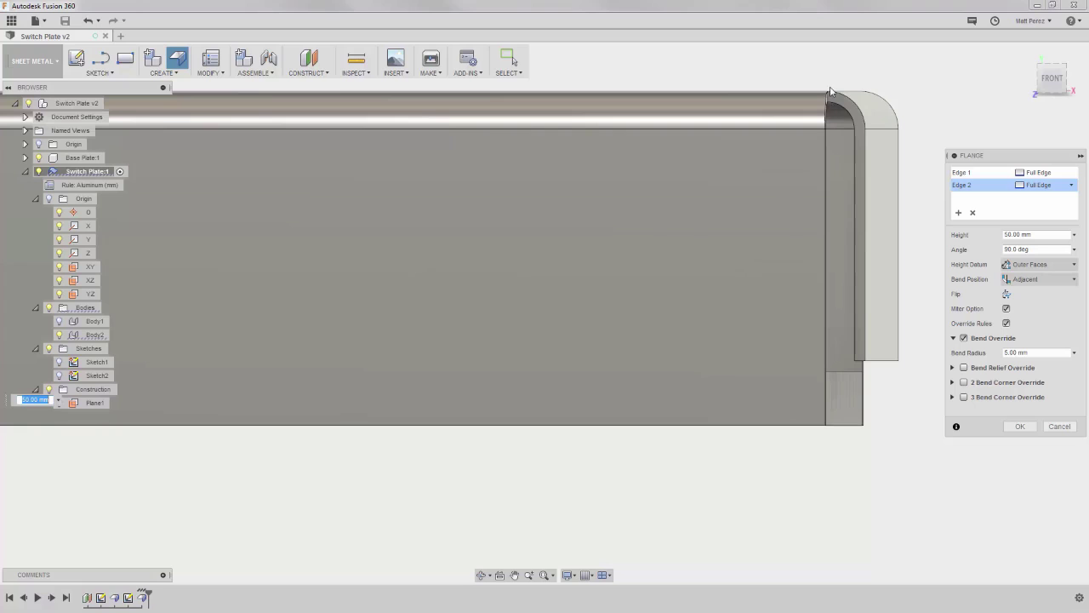
left_click(1040, 235)
type("52")
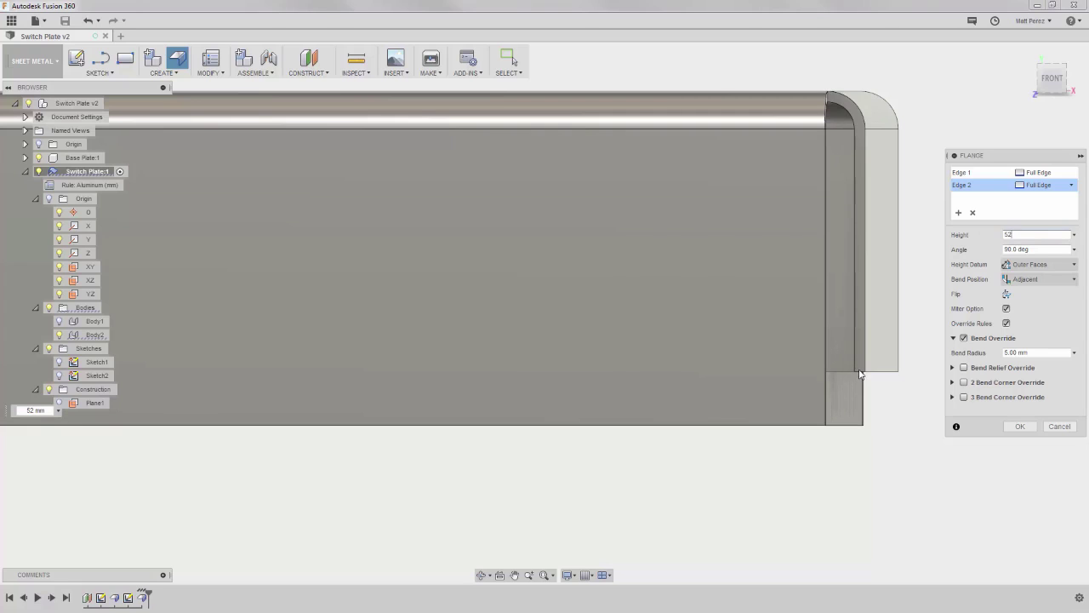
scroll(886, 392, "down", 4)
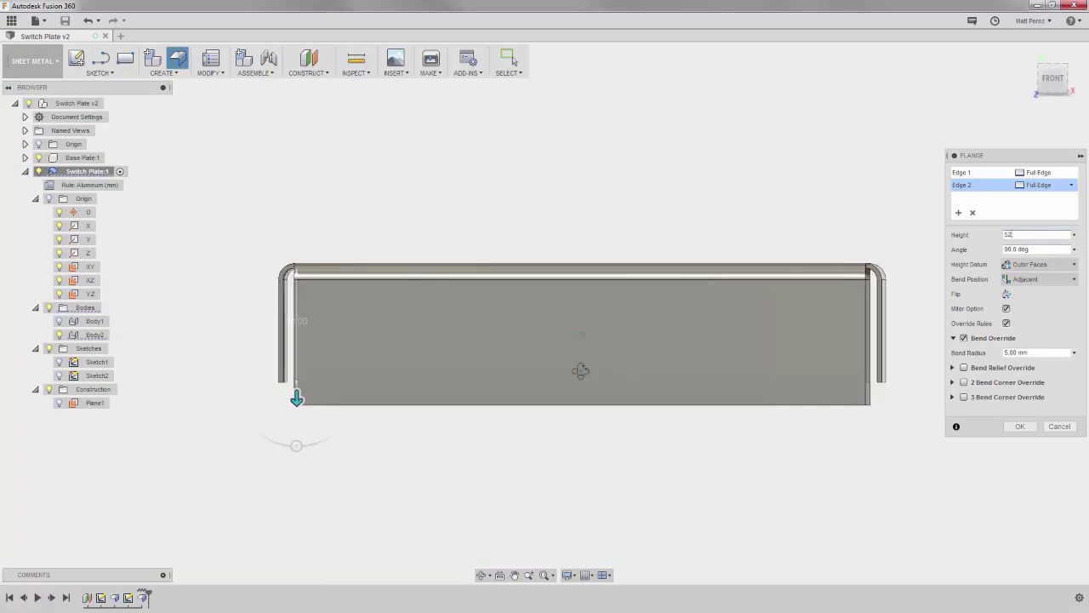
middle_click_drag(581, 369, 596, 369, "shift")
scroll(344, 387, "up", 5)
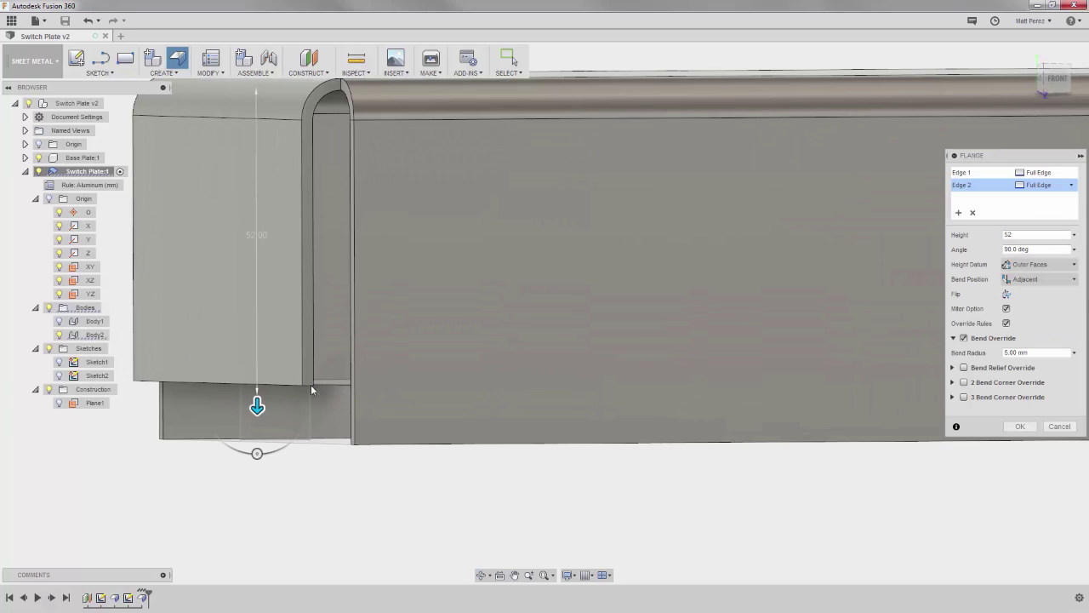
left_click(1019, 426)
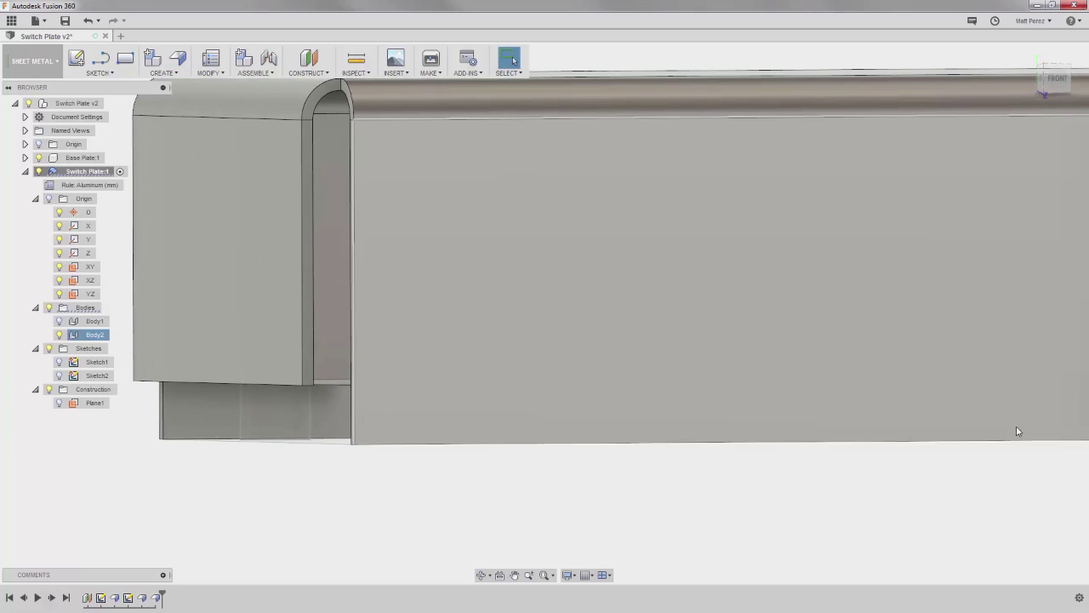
- Start a flange on the lower edges of both end flanges, pointing inward over the base plate, with a height of 40 mm
mouse_move(611, 399)
middle_mouse_down("shift")
mouse_move(613, 384)
mouse_move(610, 394)
middle_mouse_up("shift")
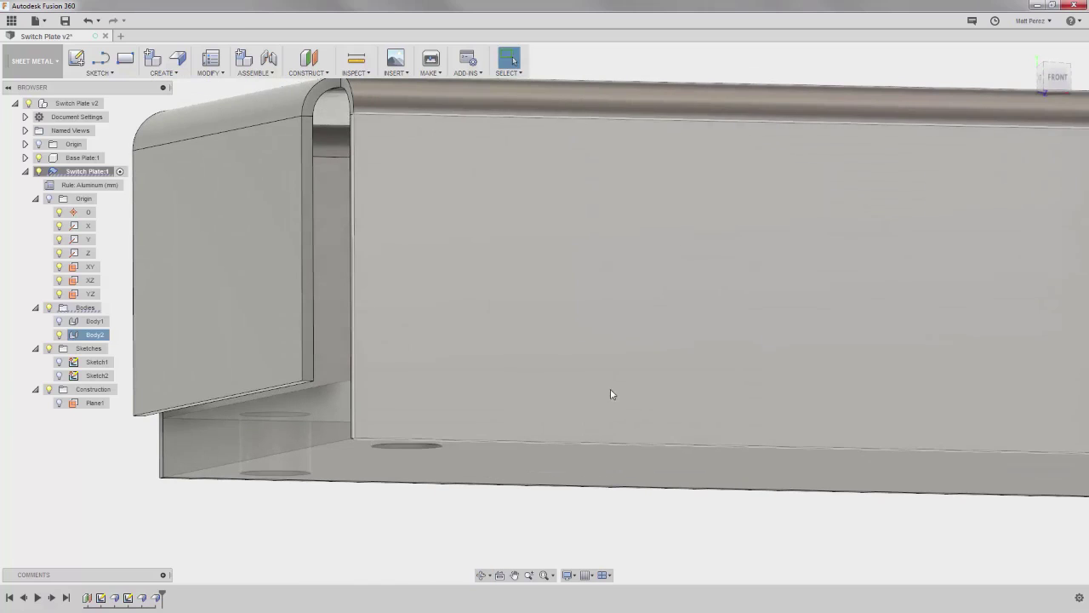
left_click(183, 64)
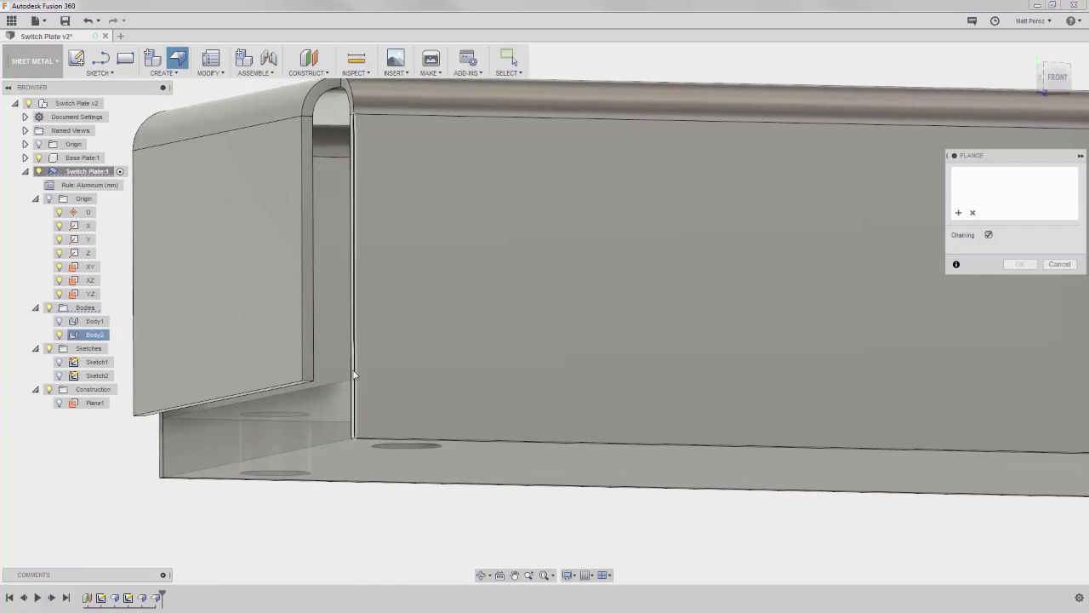
left_click(309, 389)
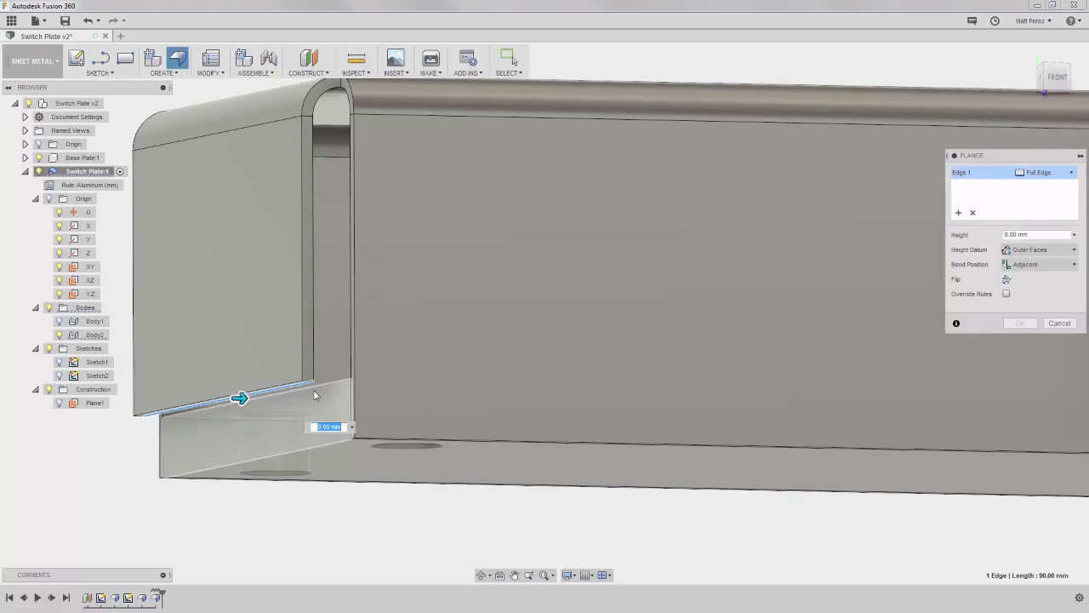
scroll(245, 390, "down", 5)
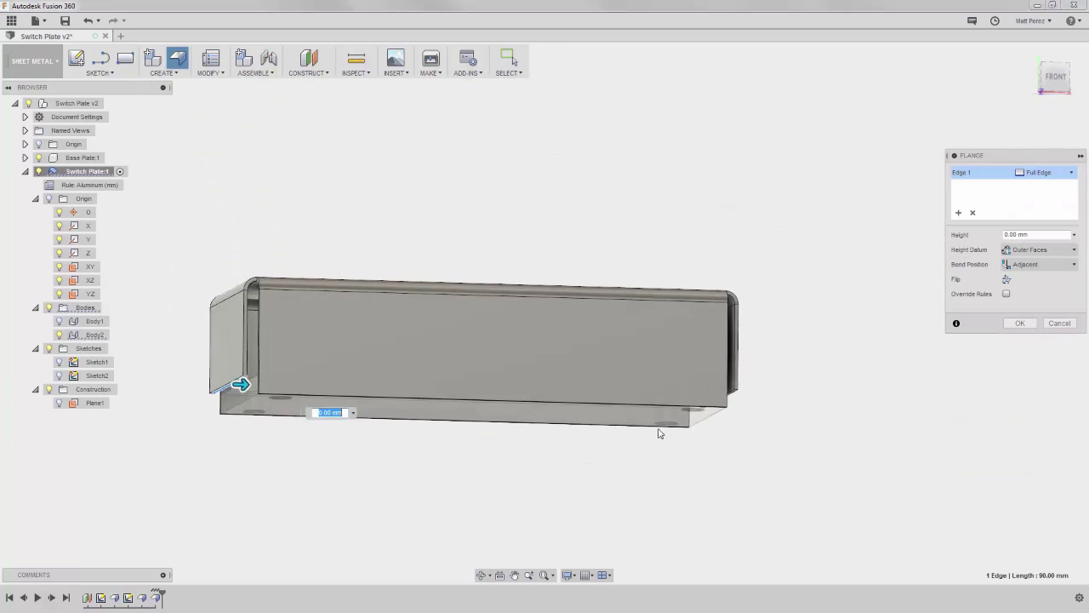
scroll(719, 396, "up", 5)
left_click(717, 390)
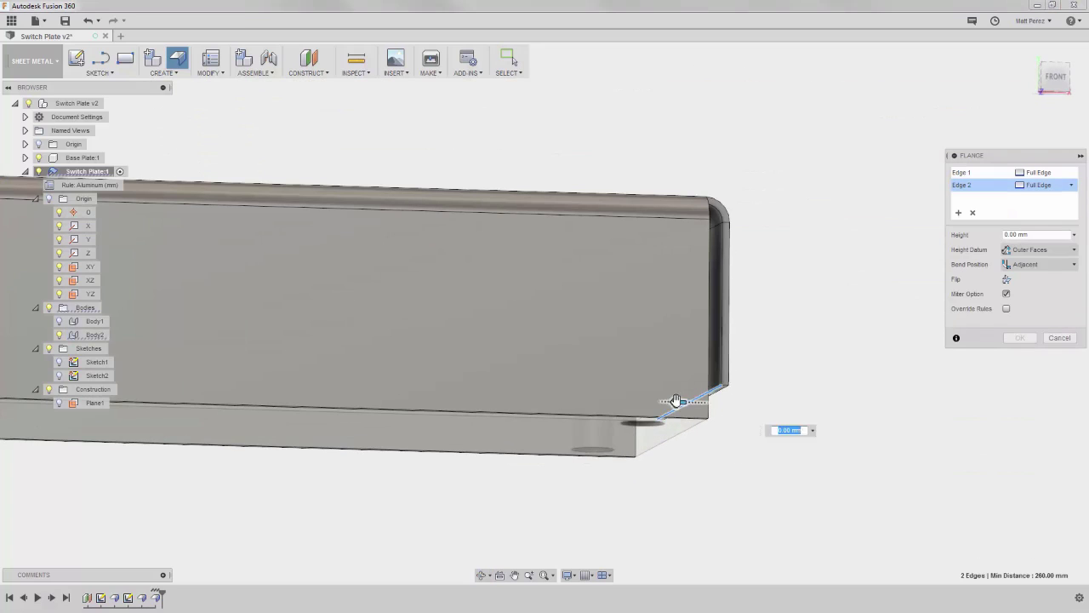
scroll(718, 431, "down", 5)
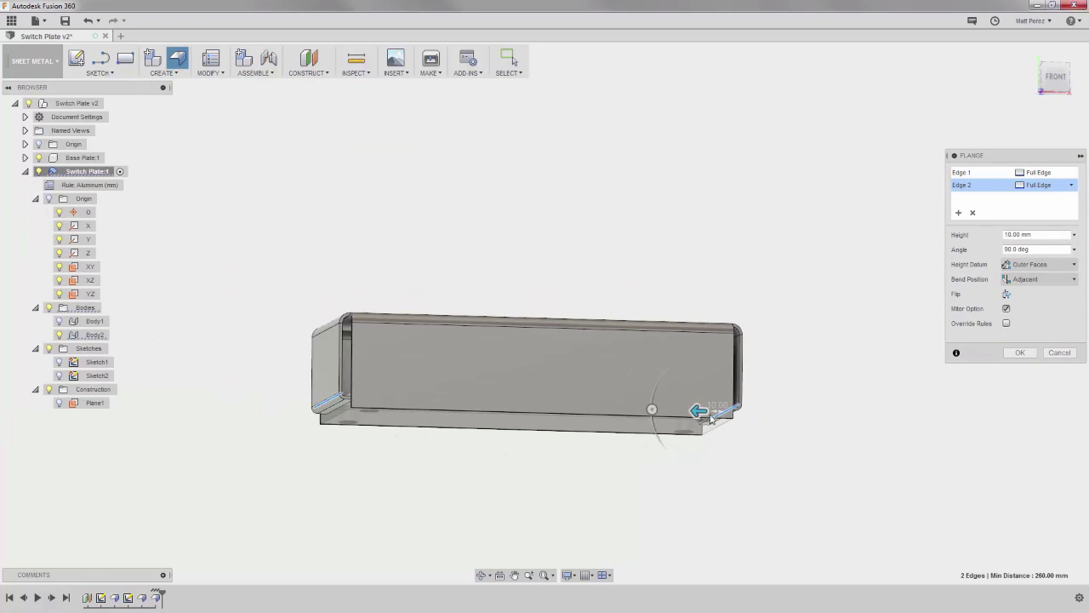
scroll(395, 377, "up", 2)
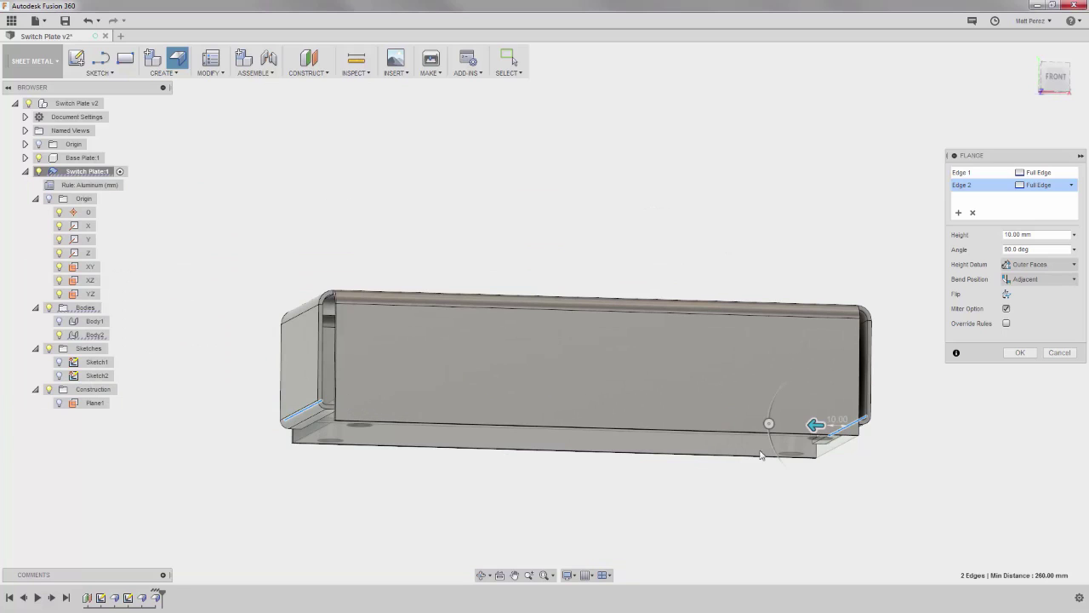
left_click_drag(815, 425, 744, 427)
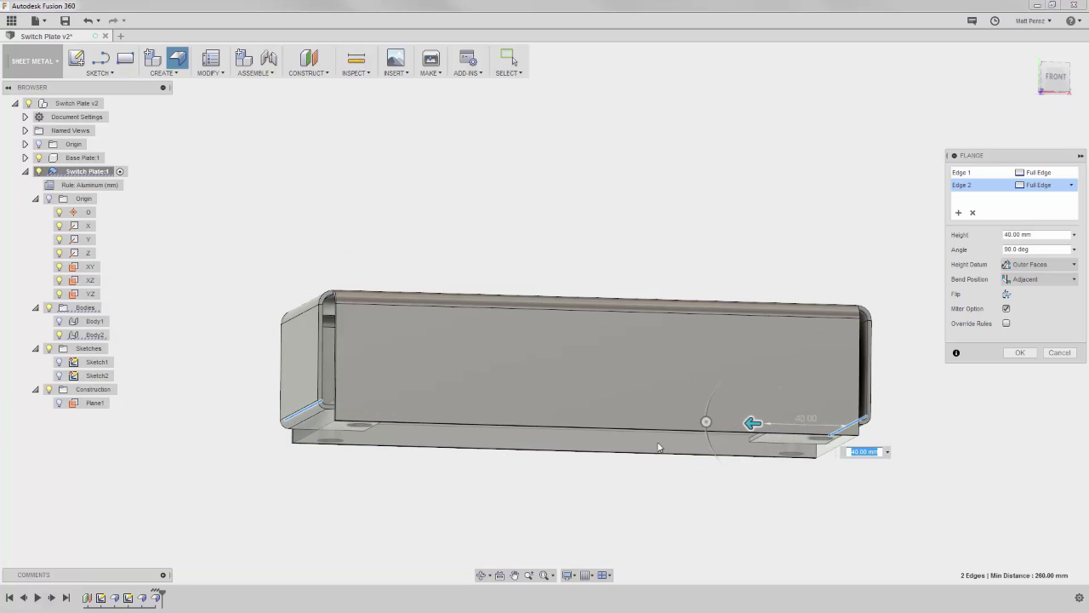
- Examine the new inward flanges against the base plate holes from below, and their bends at the open corners
middle_click_drag(660, 511, 651, 499, "shift")
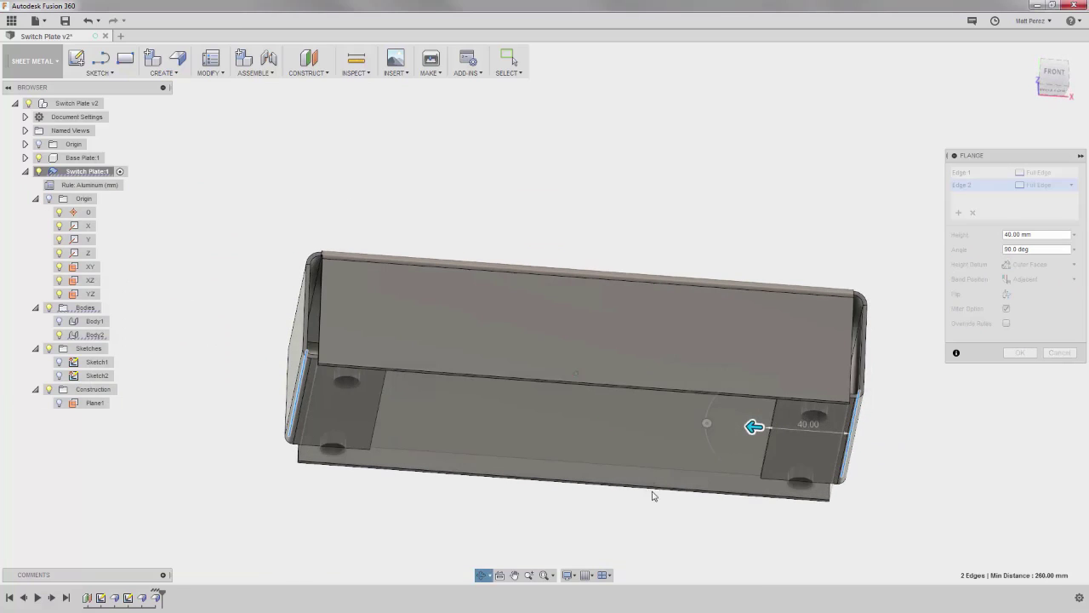
left_click(1056, 92)
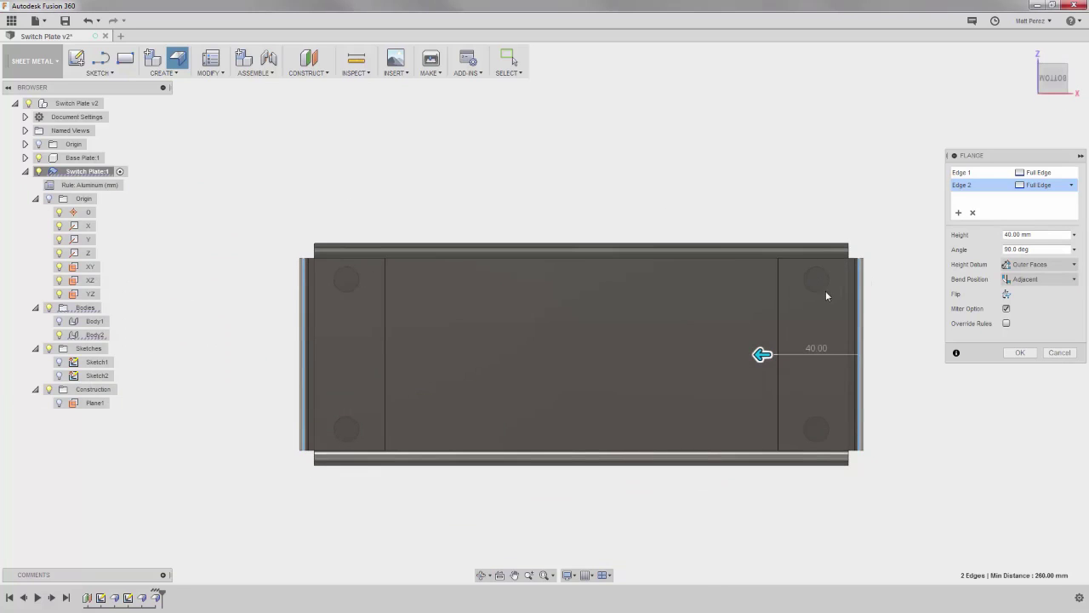
middle_click_drag(822, 274, 841, 433, "shift")
scroll(843, 438, "up", 5)
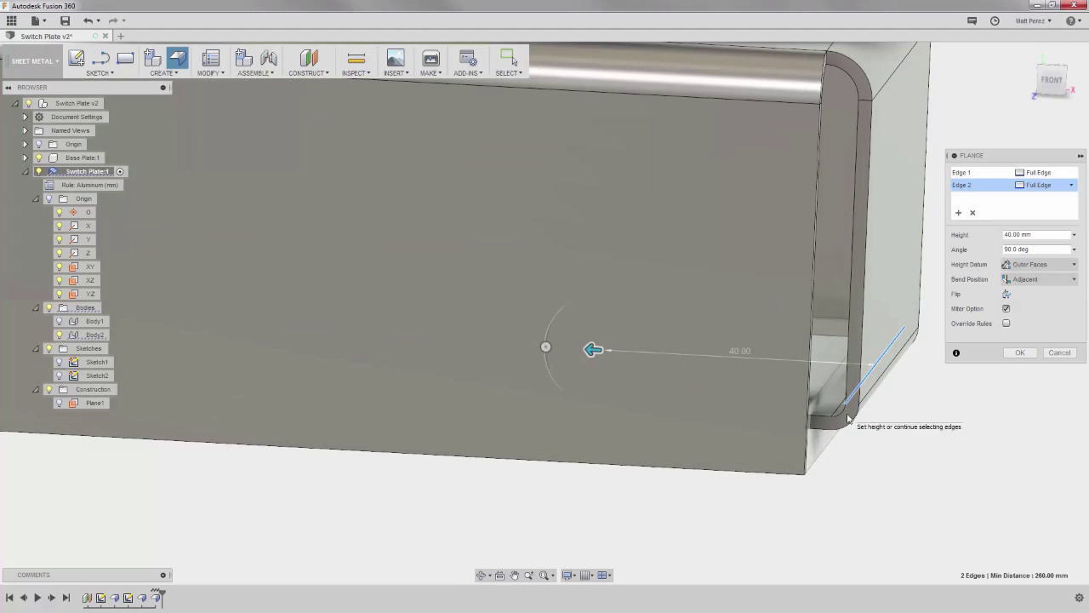
scroll(851, 419, "down", 2)
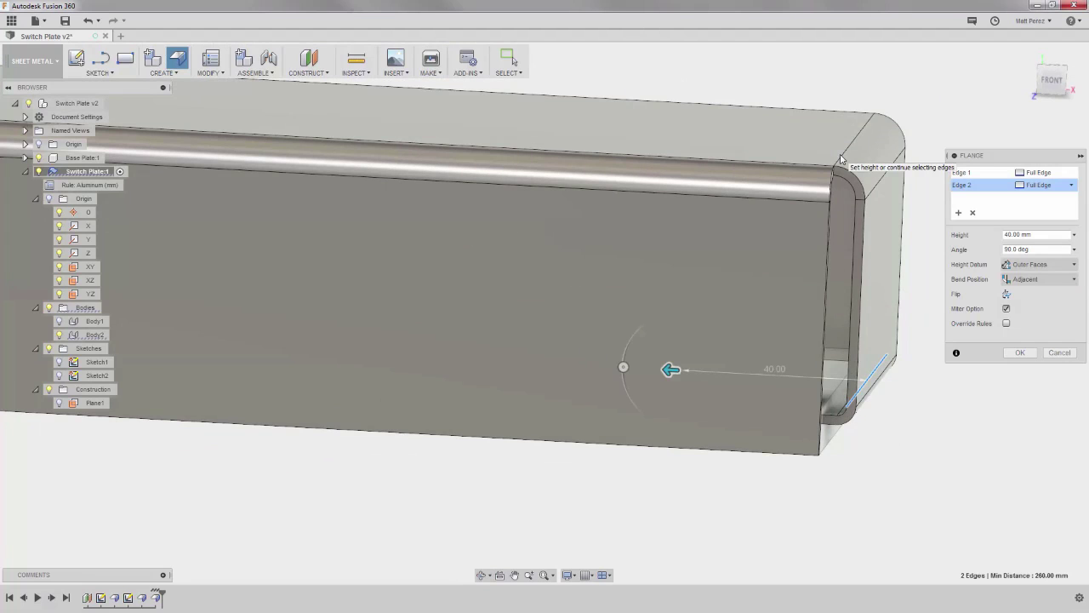
middle_click_drag(833, 347, 841, 323, "shift")
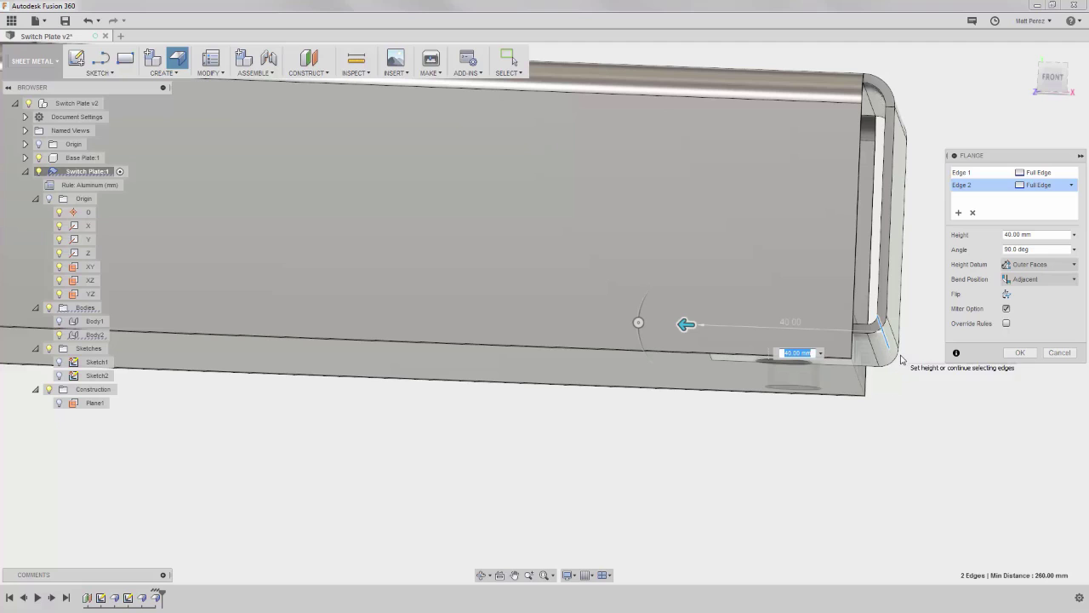
middle_click_drag(691, 323, 815, 325, "shift")
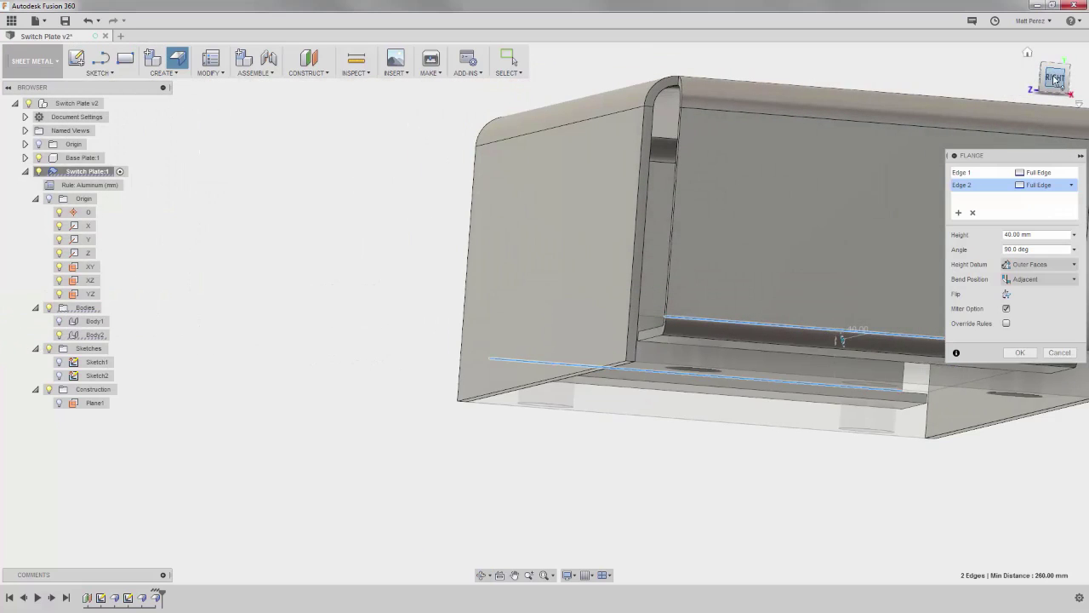
- Set the inward flanges' bend position to Inside while checking from the right side, and complete the flange feature
left_click(1055, 79)
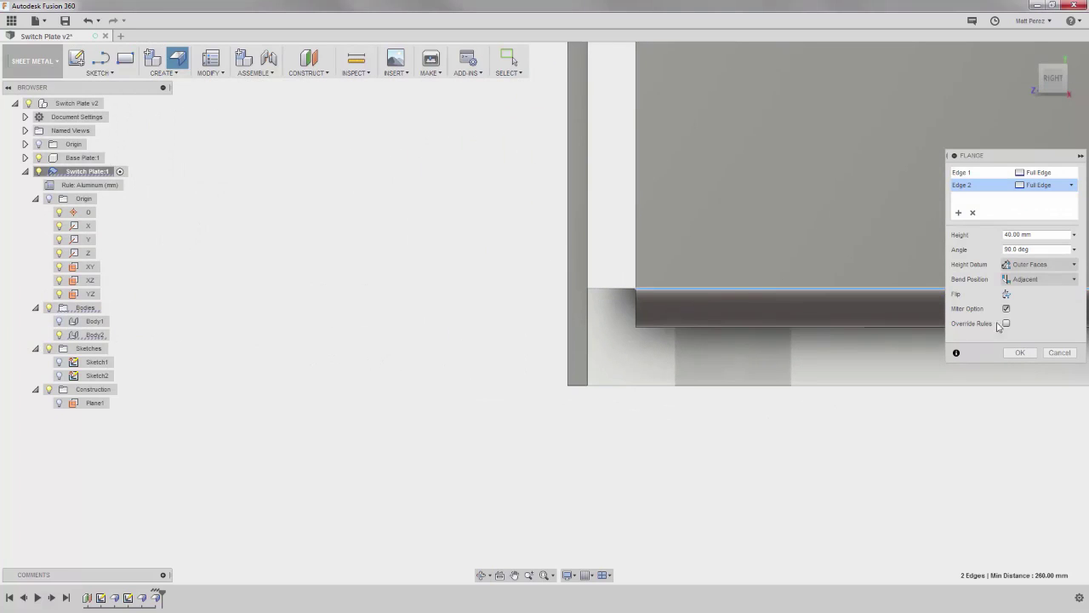
left_click(1047, 280)
left_click(1044, 301)
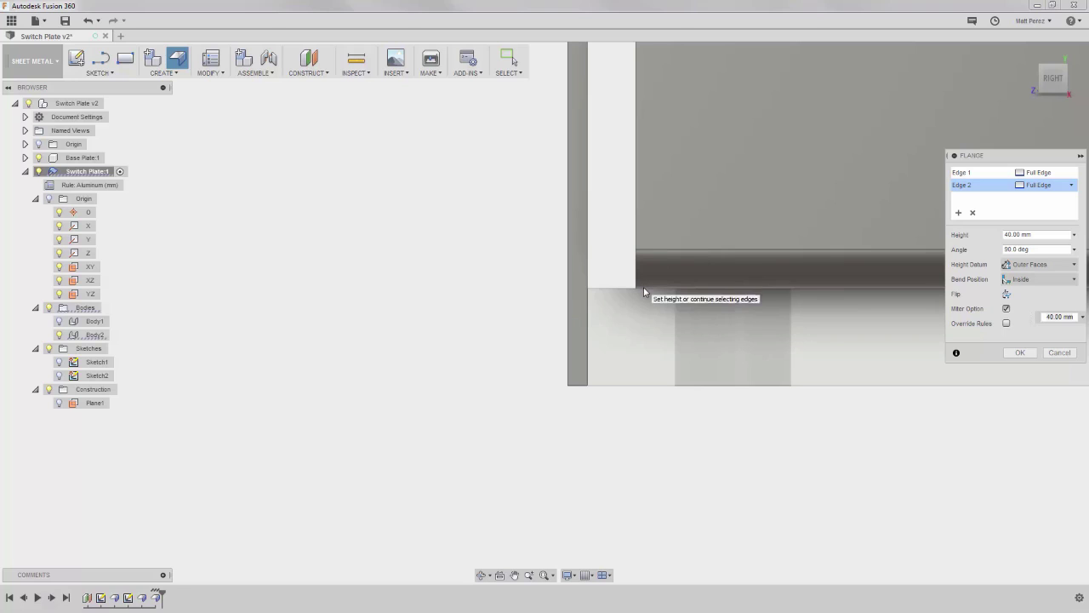
middle_click_drag(644, 290, 670, 212, "shift")
middle_click_drag(691, 295, 693, 297, "shift")
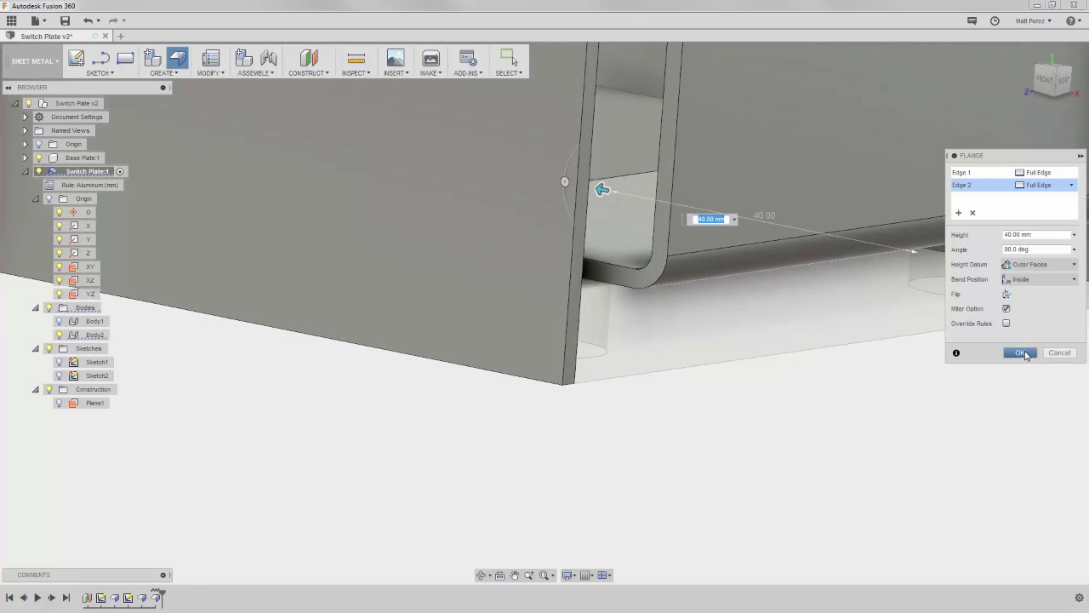
left_click(1021, 352)
- Create a sketch on the base plate's bottom face, project the face's outline and four holes into it, and finish the sketch
middle_click_drag(938, 365, 823, 327, "shift")
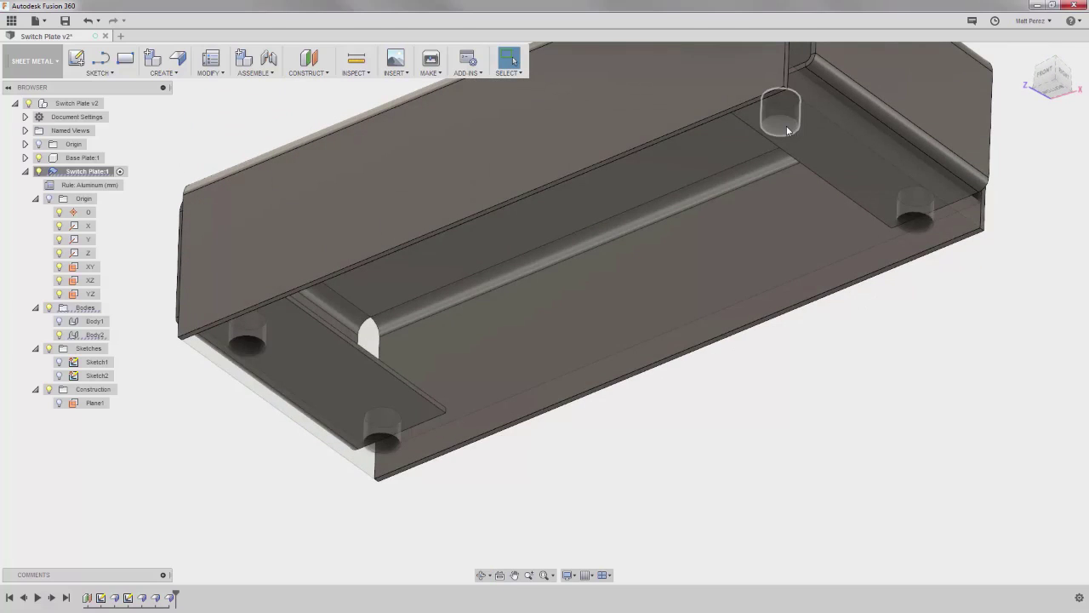
left_click(774, 244)
right_click(774, 244)
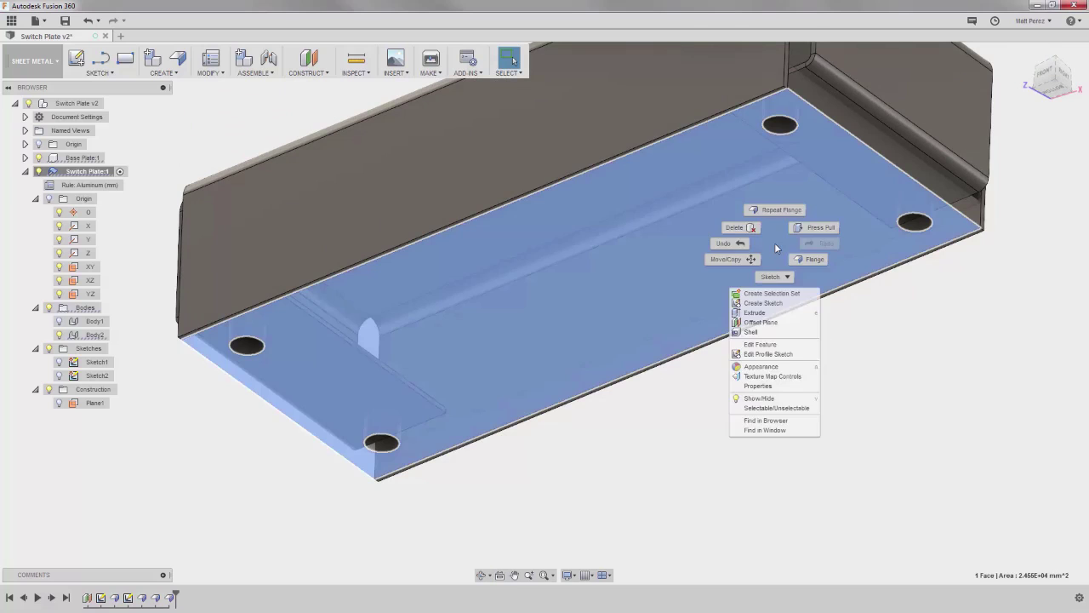
left_click(771, 306)
key("p")
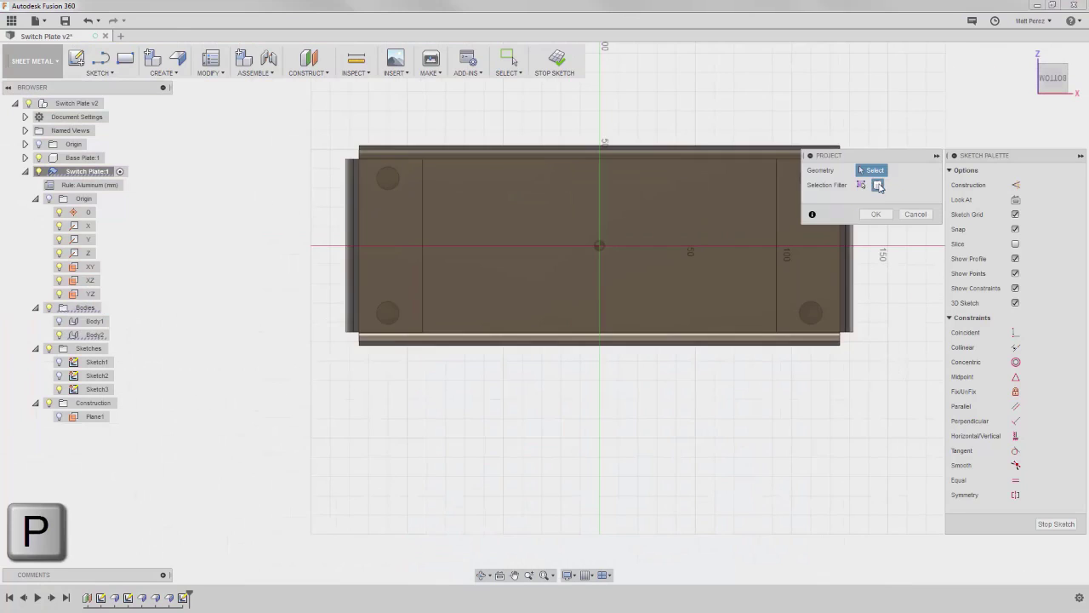
left_click(695, 211)
left_click(875, 214)
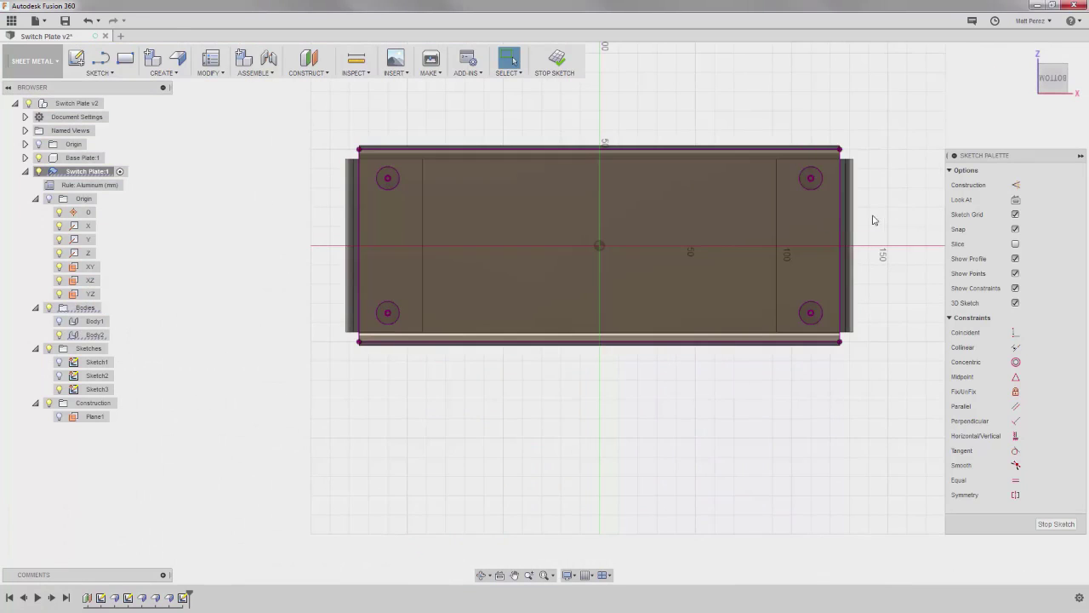
left_click(559, 61)
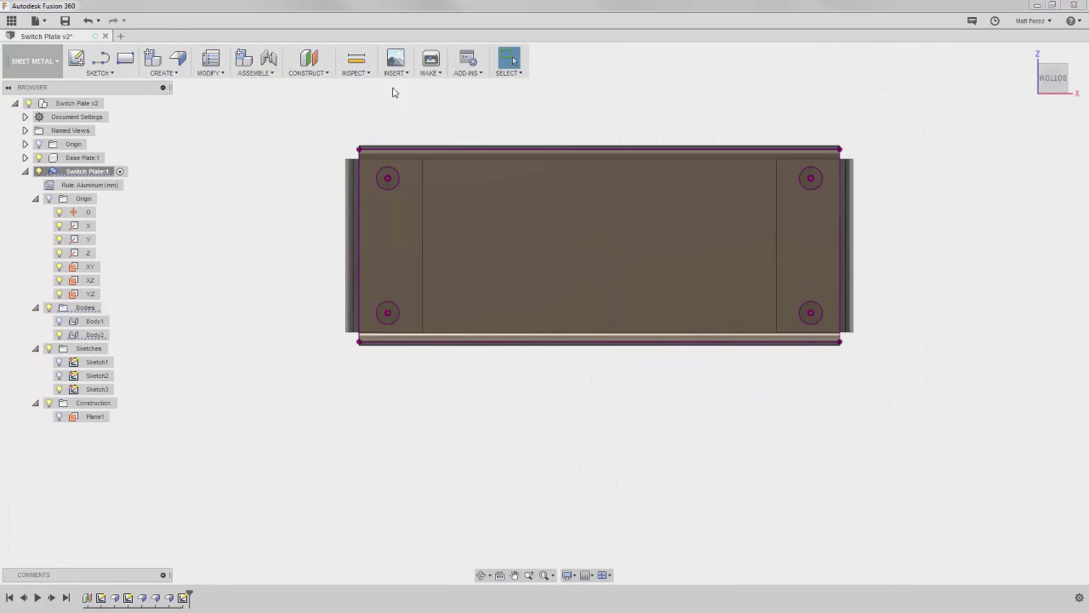
- Extrude the four projected hole circles as a cut with a distance of -20 mm through the inward flanges of Body2
left_click(178, 74)
left_click(163, 112)
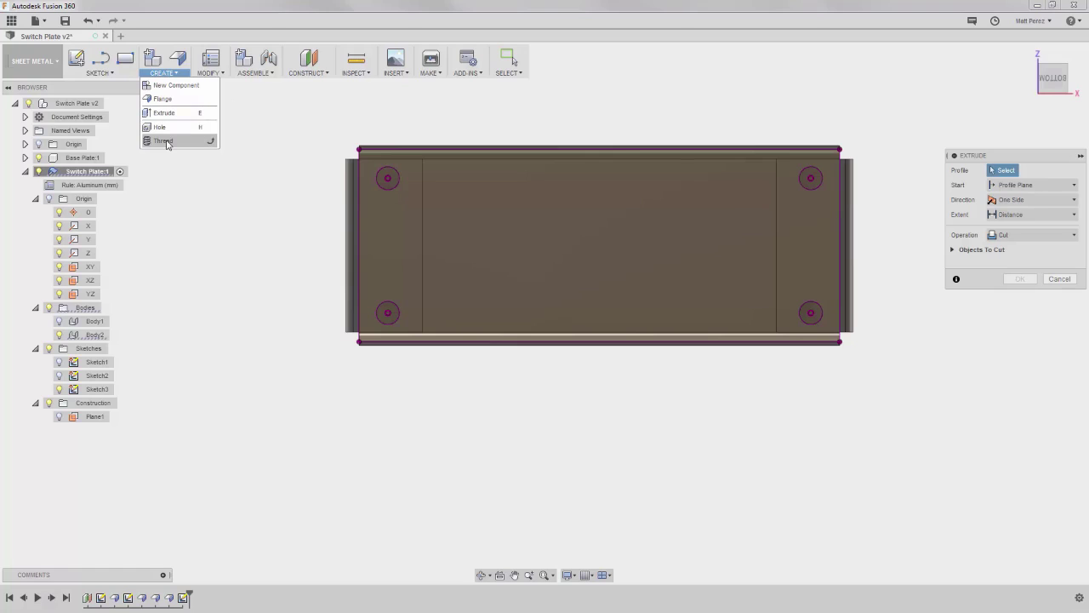
left_click(387, 178)
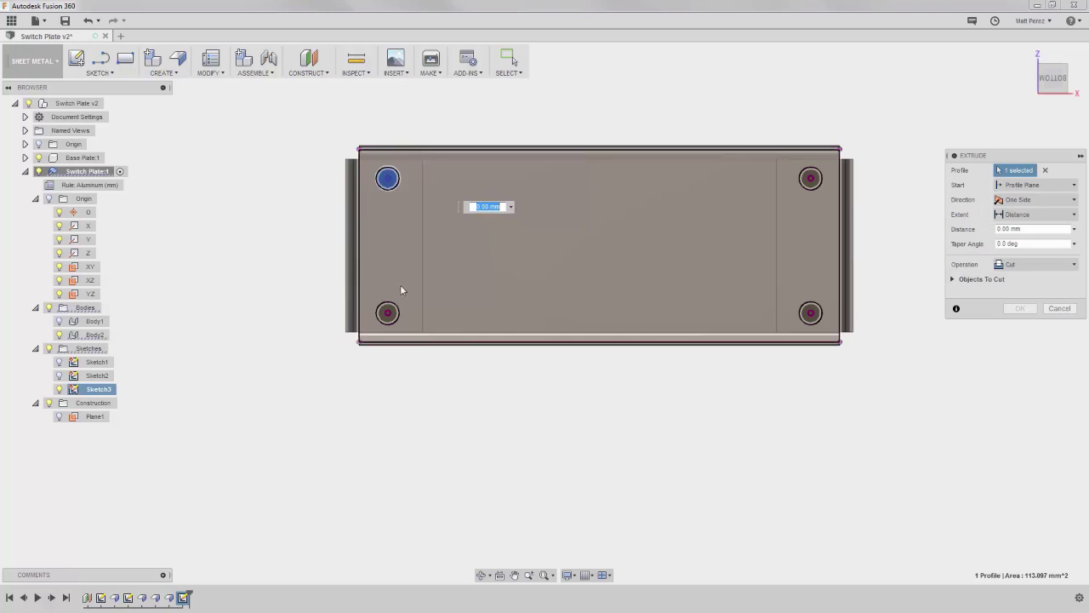
left_click(387, 313)
left_click(810, 313)
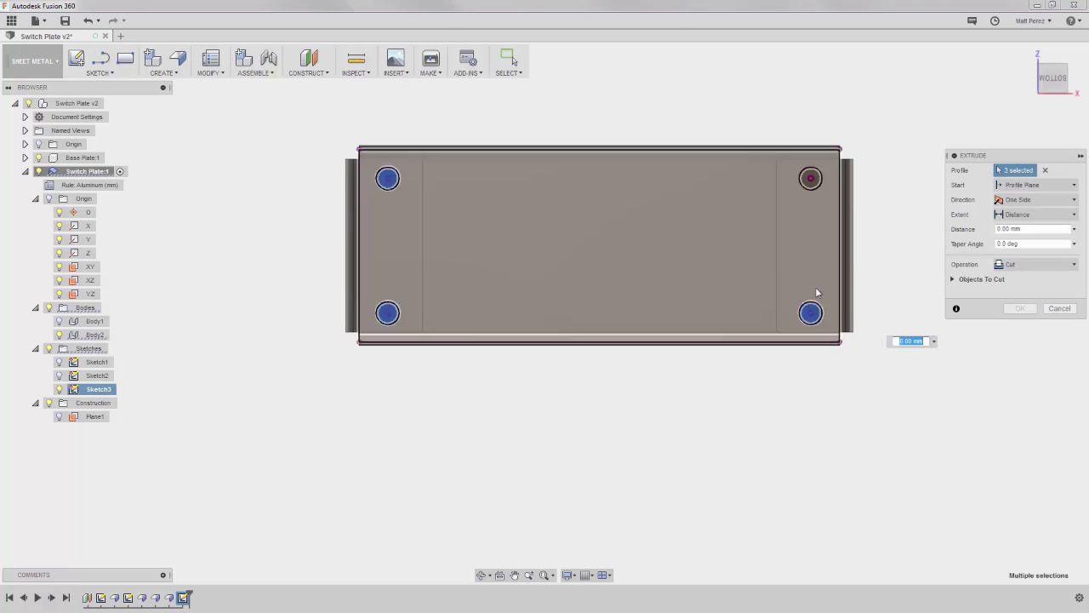
left_click(810, 178)
middle_click_drag(810, 178, 747, 193, "shift")
left_click_drag(686, 309, 713, 287)
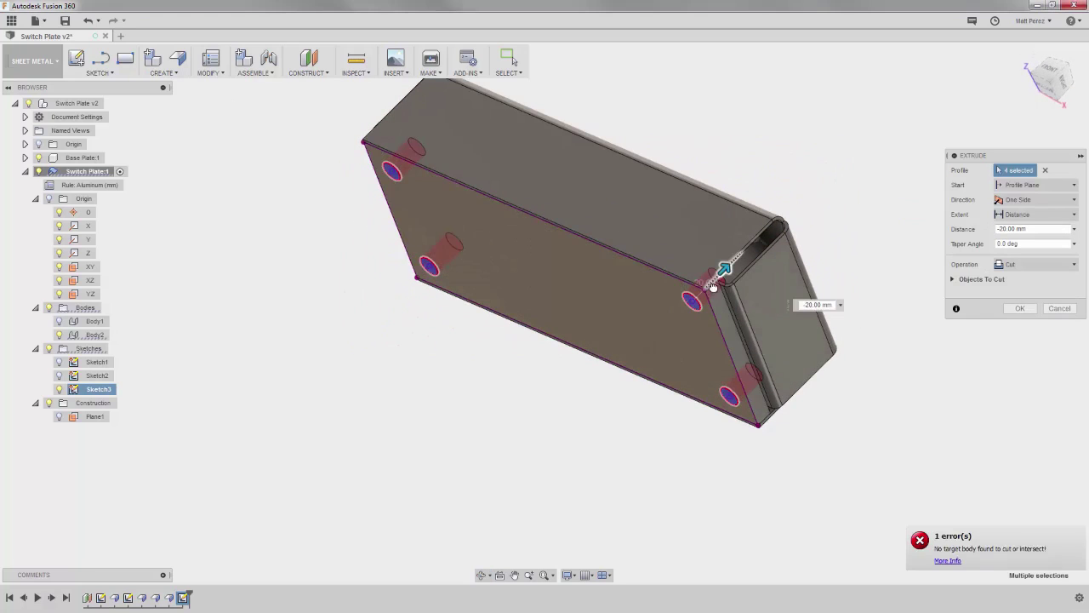
middle_click_drag(713, 286, 678, 302, "shift")
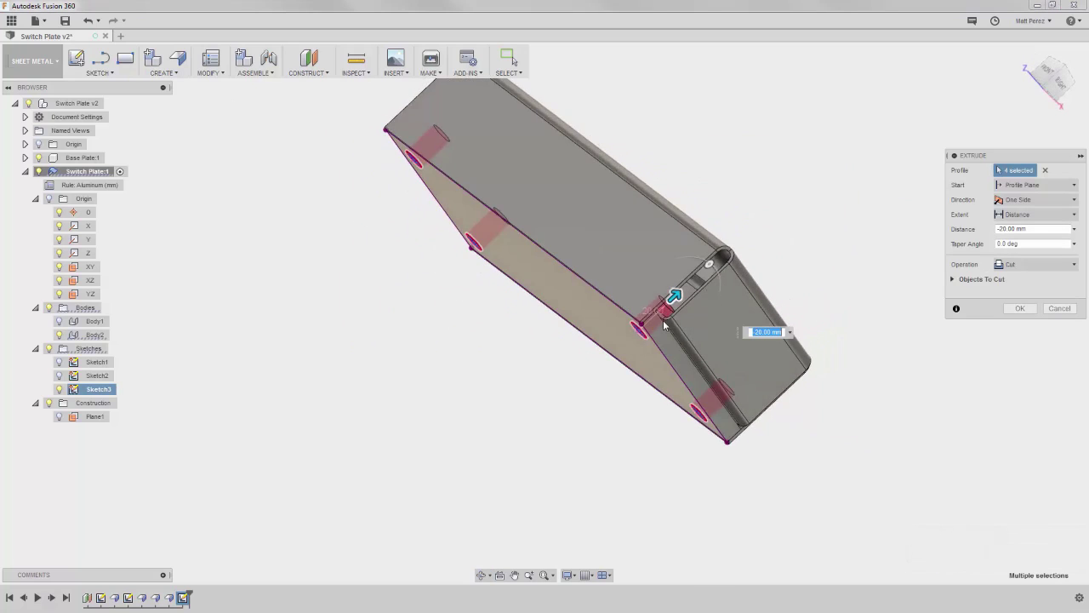
scroll(664, 324, "up", 5)
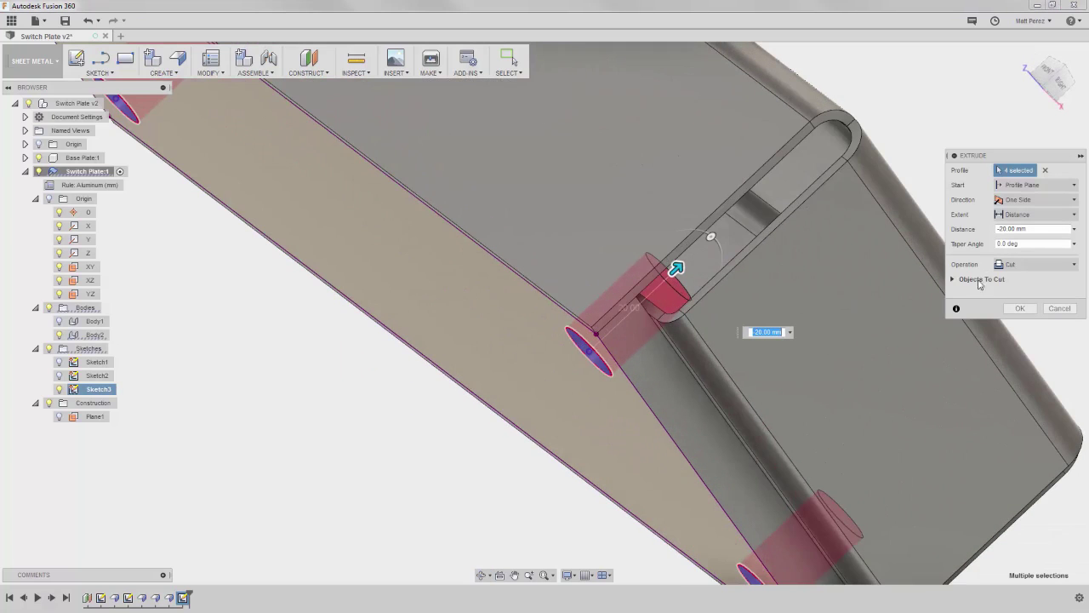
left_click(954, 279)
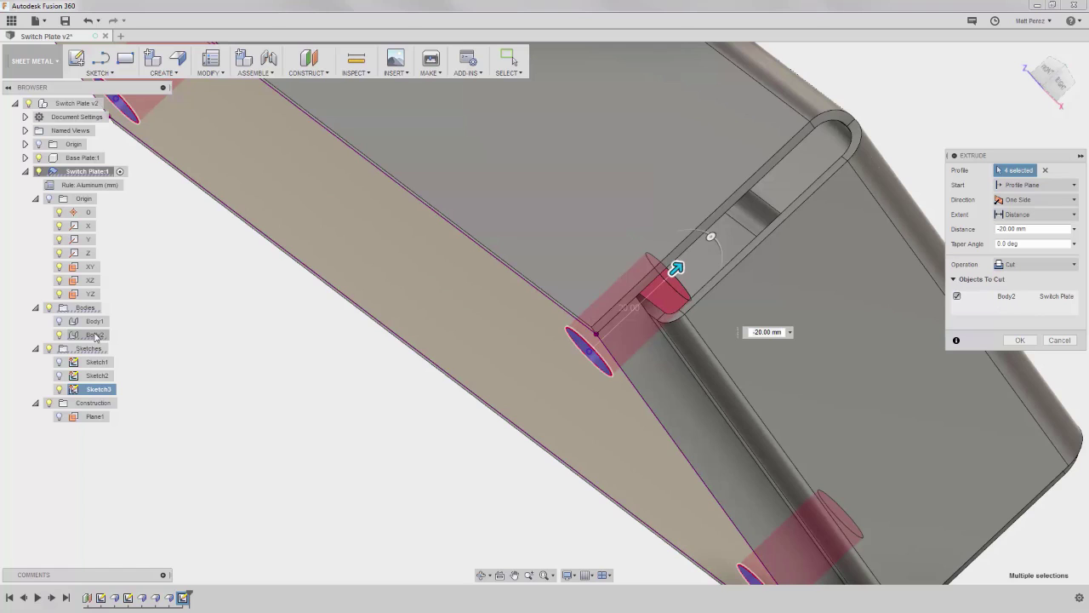
left_click(1019, 341)
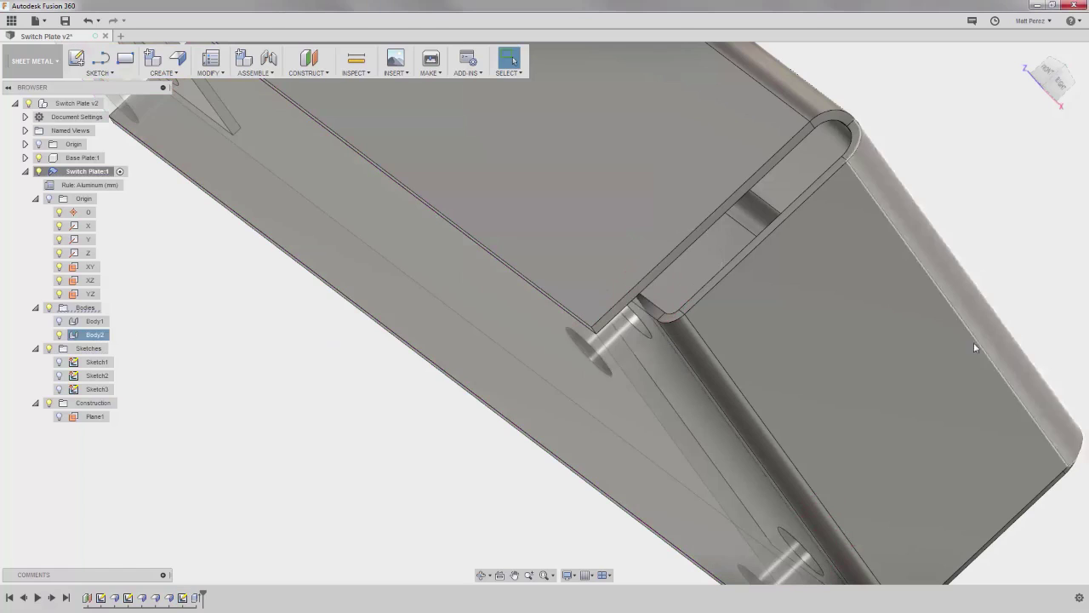
- Hide the Base Plate component and inspect the cut holes in the inward flanges from below
middle_click_drag(973, 342, 184, 252, "shift")
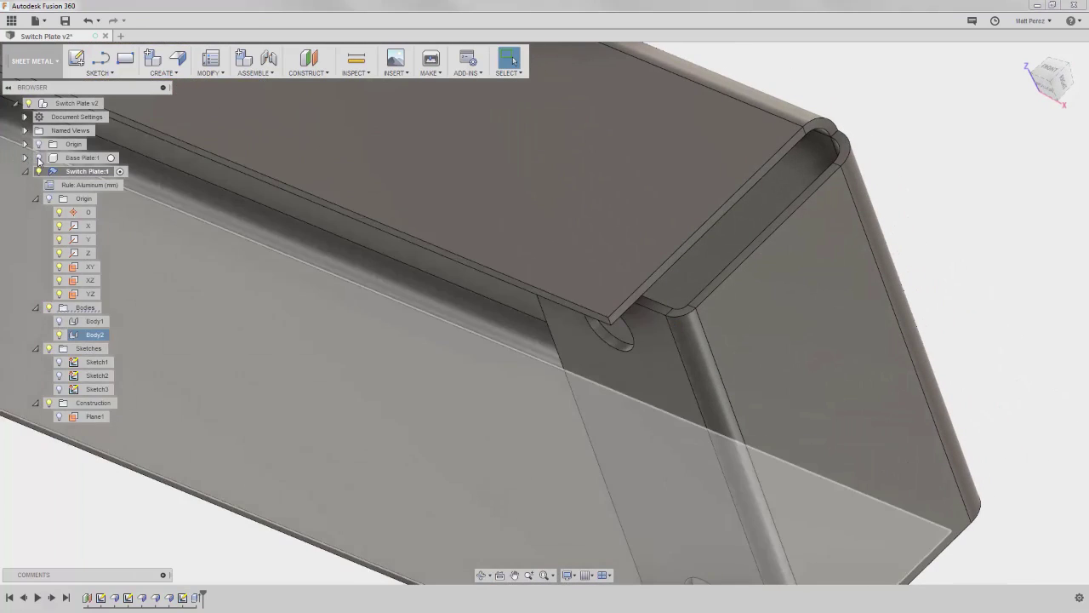
left_click(561, 290)
scroll(710, 323, "down", 4)
middle_click_drag(710, 324, 768, 269, "shift")
left_click(1046, 89)
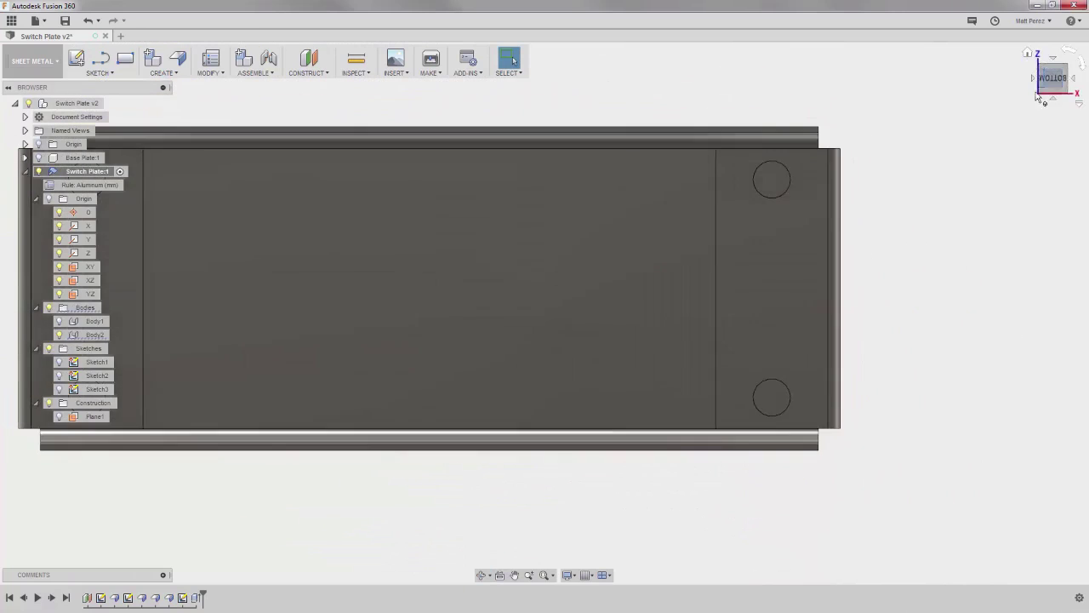
scroll(929, 284, "down", 5)
middle_click_drag(798, 282, 767, 266, "shift")
scroll(533, 238, "up", 2)
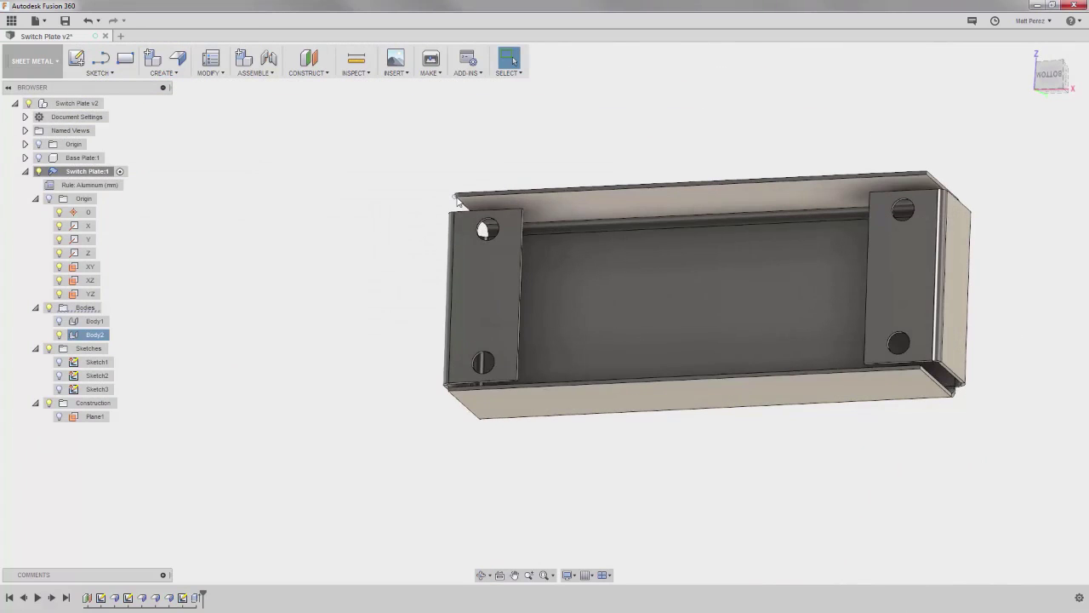
middle_click_drag(402, 184, 289, 258, "shift")
- Fillet the four free corner edges of the two long side flanges with a constant radius of 2 mm
left_click(222, 75)
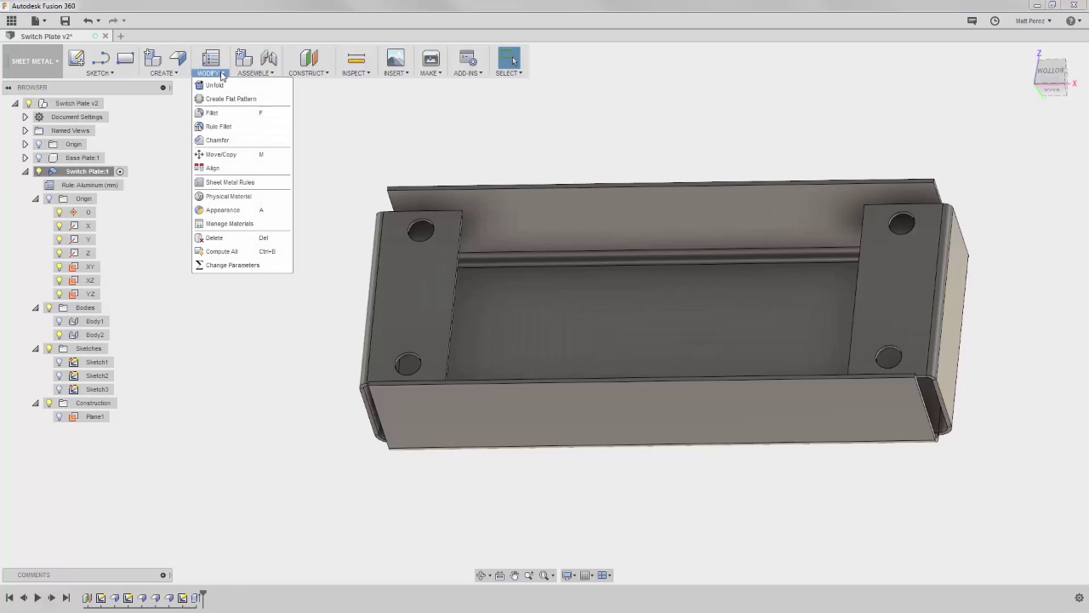
left_click(213, 113)
middle_click_drag(466, 202, 498, 280, "shift")
scroll(388, 187, "up", 6)
left_click(366, 179)
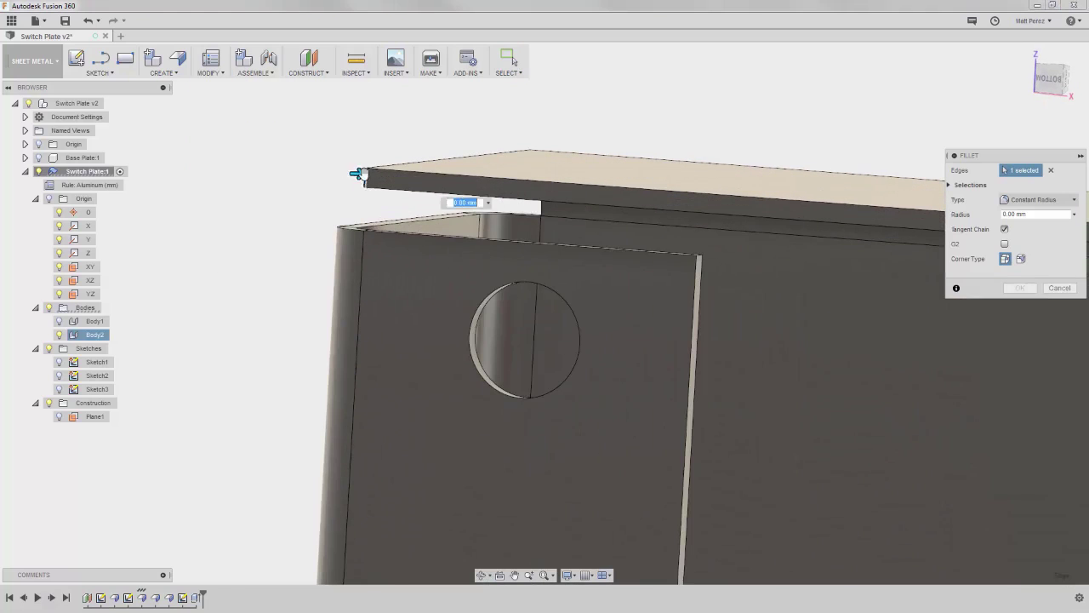
scroll(290, 189, "down", 3)
scroll(290, 190, "down", 4)
scroll(766, 221, "up", 5)
left_click(766, 223)
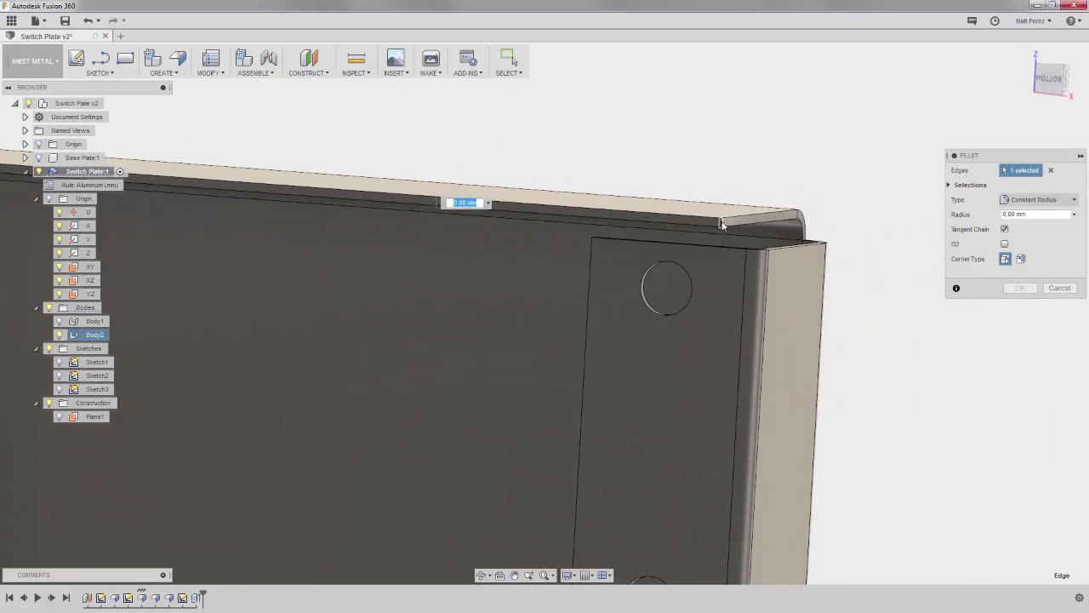
scroll(672, 276, "down", 4)
scroll(732, 409, "up", 5)
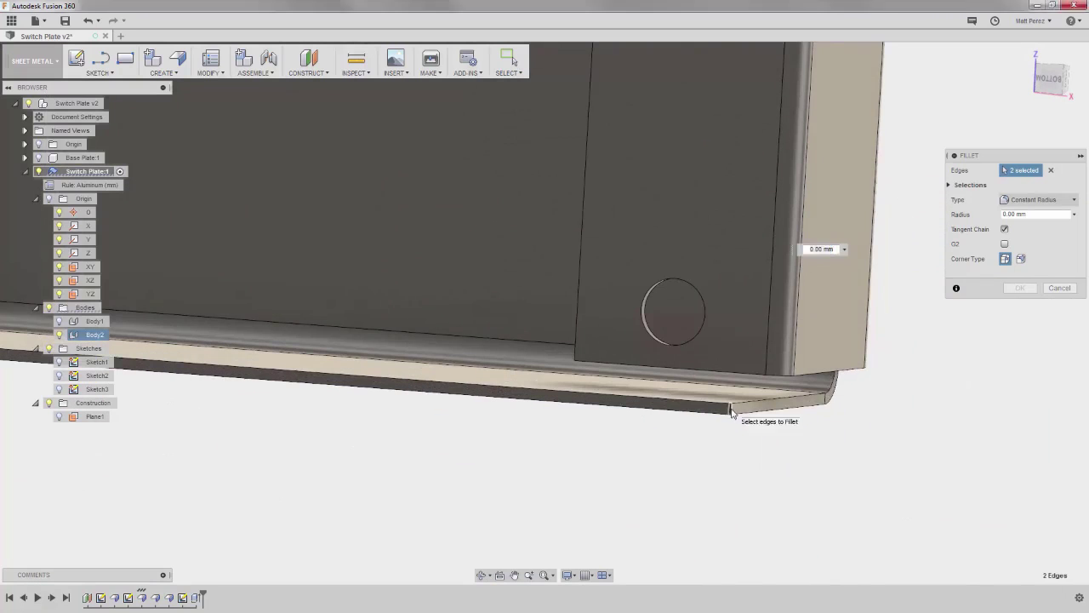
left_click(738, 404)
scroll(830, 414, "down", 4)
scroll(831, 414, "down", 3)
scroll(417, 388, "up", 6)
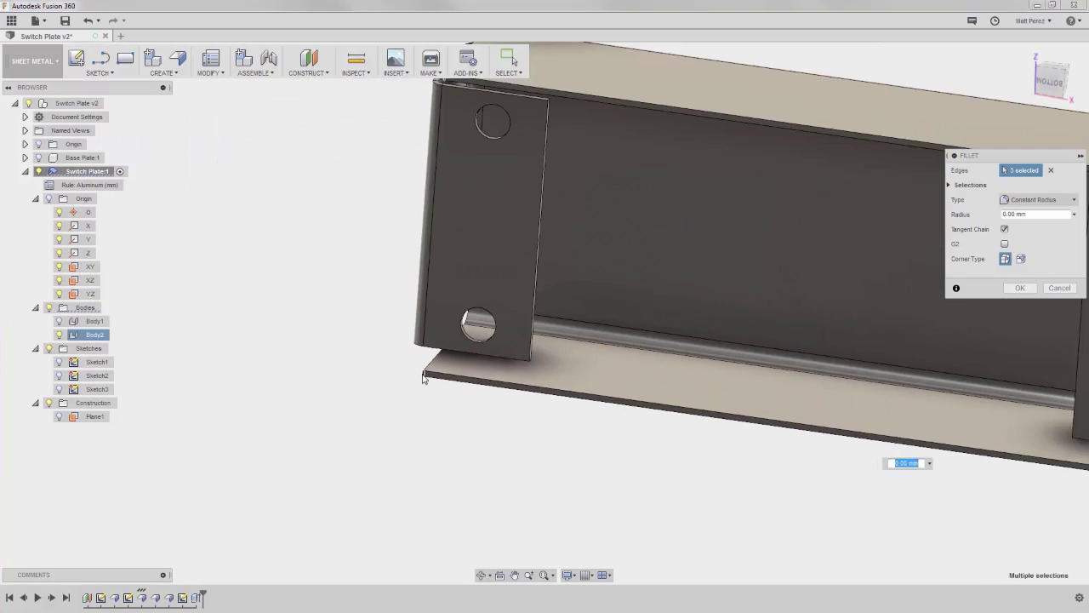
left_click(424, 377)
type("1")
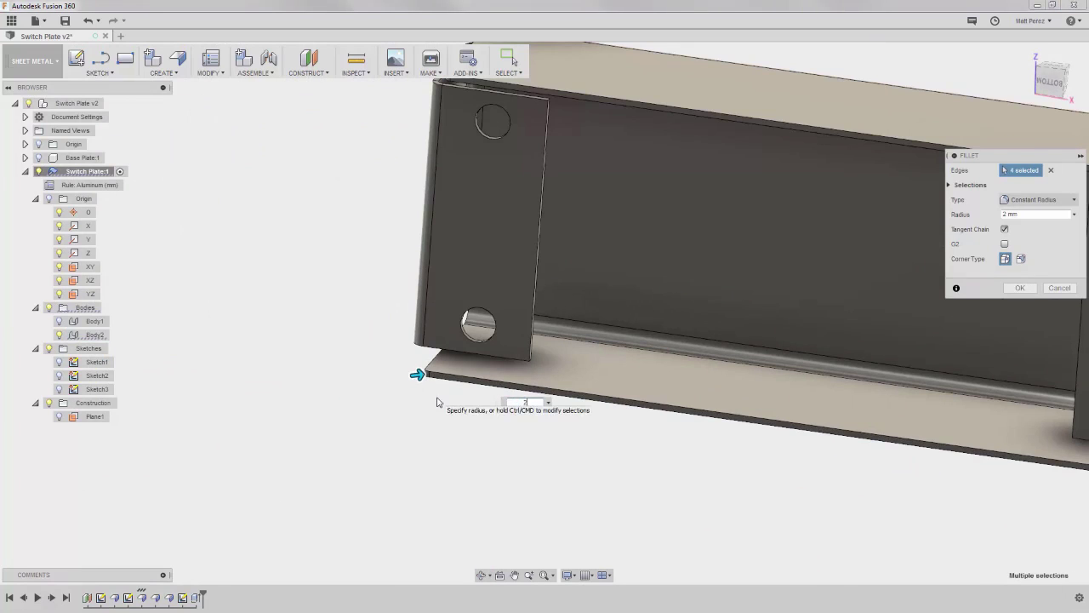
left_click(1031, 292)
- Fillet the four inner corner edges of the two inward mounting flanges with a 5 mm radius
right_click(360, 410)
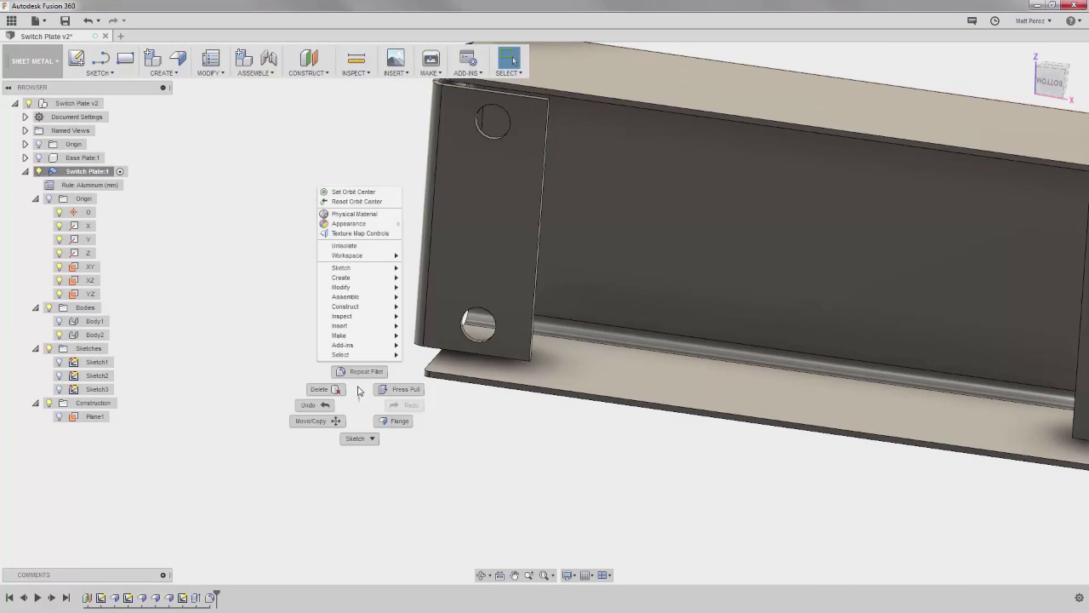
left_click(361, 375)
middle_click_drag(430, 382, 566, 322, "shift")
scroll(558, 334, "up", 3)
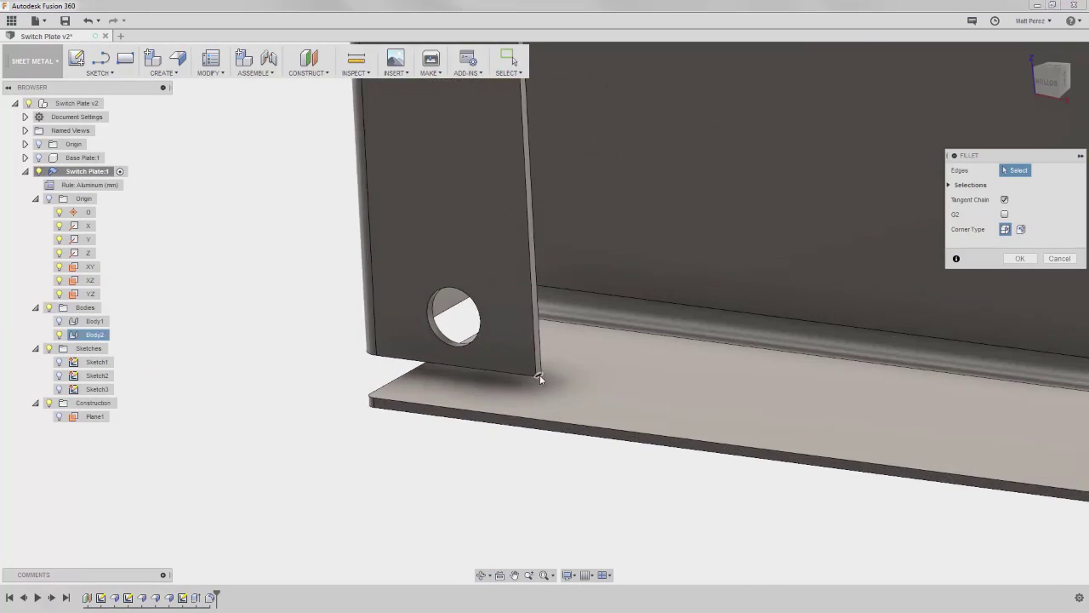
left_click(541, 376)
scroll(545, 374, "down", 5)
scroll(560, 200, "up", 4)
left_click(514, 212)
scroll(481, 247, "down", 5)
middle_click_drag(481, 247, 765, 290, "shift")
scroll(765, 290, "up", 5)
scroll(766, 288, "up", 3)
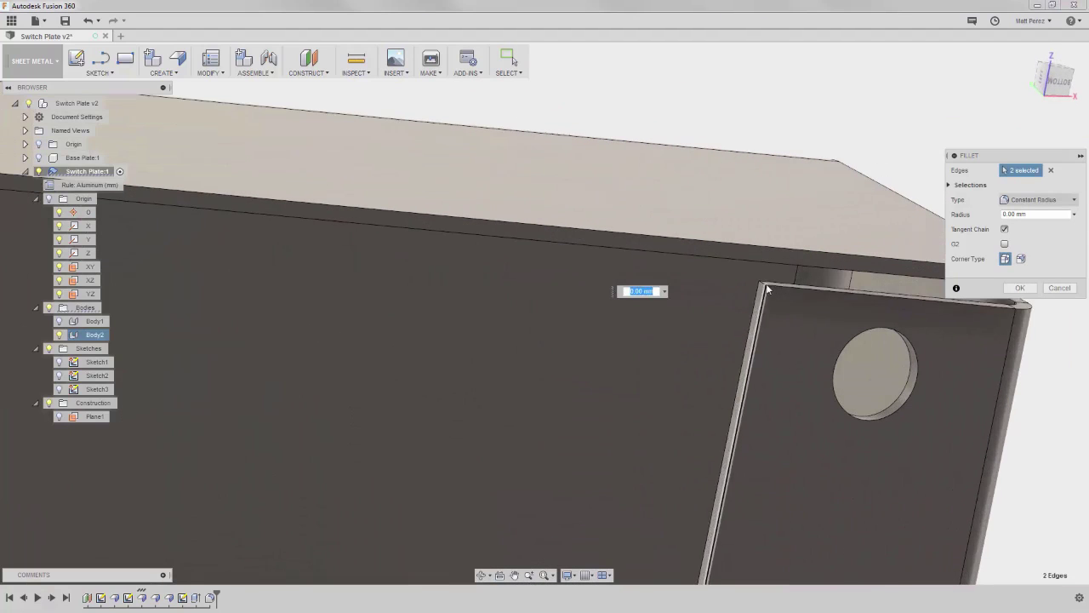
left_click(764, 285)
scroll(740, 285, "down", 5)
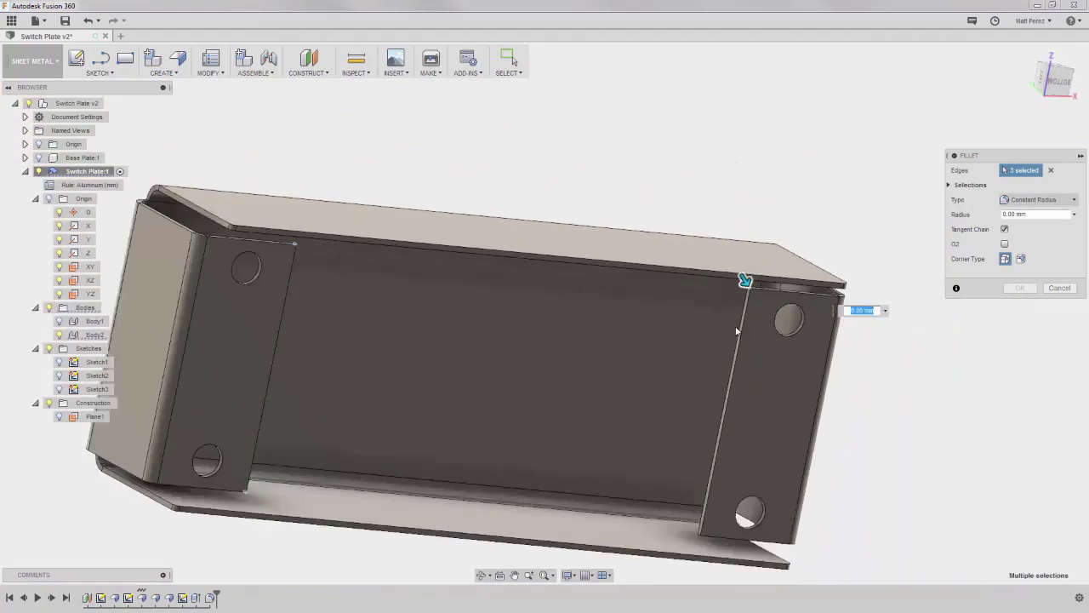
scroll(709, 496, "up", 3)
scroll(729, 505, "up", 4)
middle_click_drag(709, 496, 679, 364, "shift")
left_click(695, 501)
scroll(695, 502, "down", 5)
type("5")
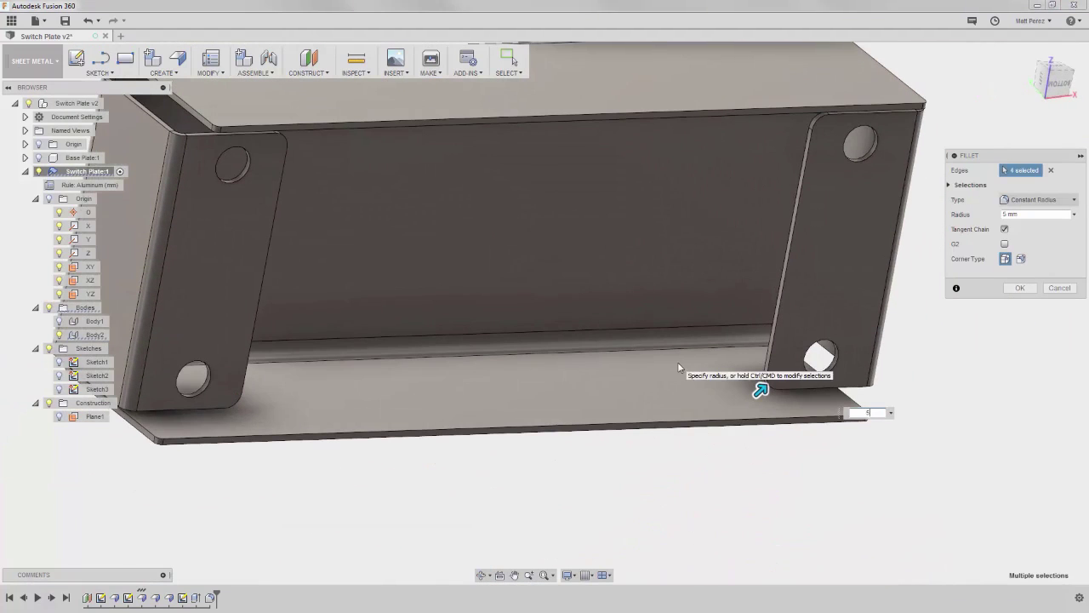
key("Return")
scroll(702, 387, "down", 3)
middle_click_drag(702, 387, 642, 400, "shift")
key("Escape")
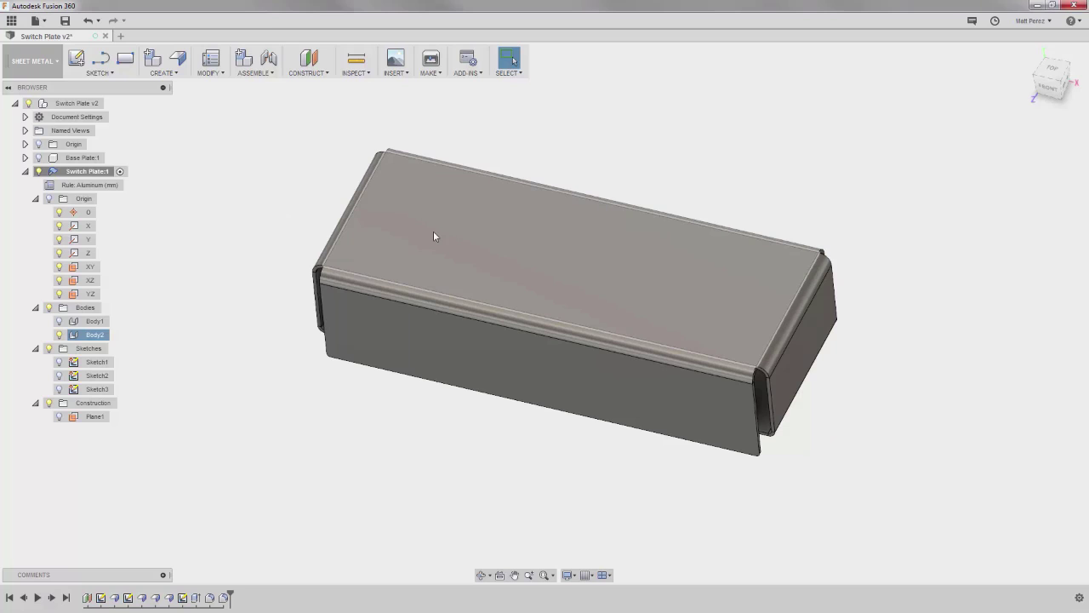
- Create a sketch on the plate's top face and draw a rectangle about 20 by 10 mm near its upper-left corner
left_click(426, 202)
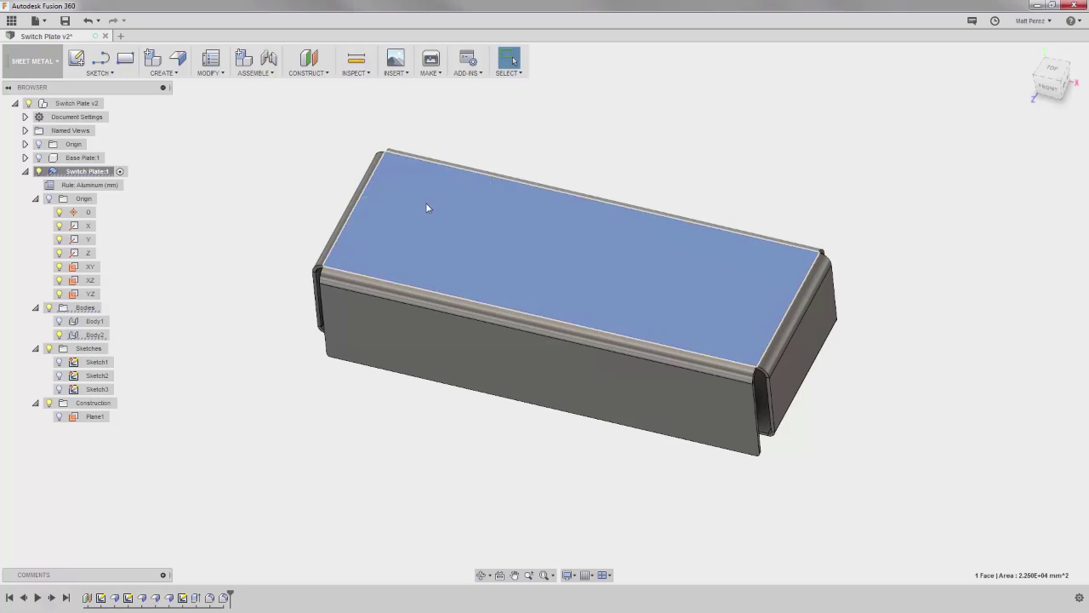
right_click(429, 208)
left_click(431, 260)
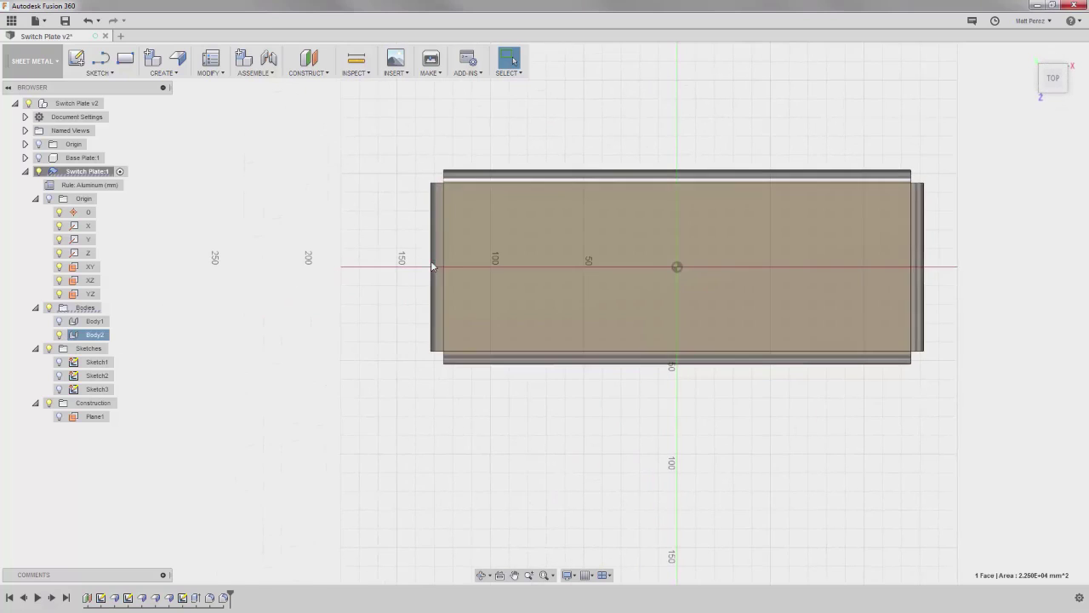
left_click(125, 58)
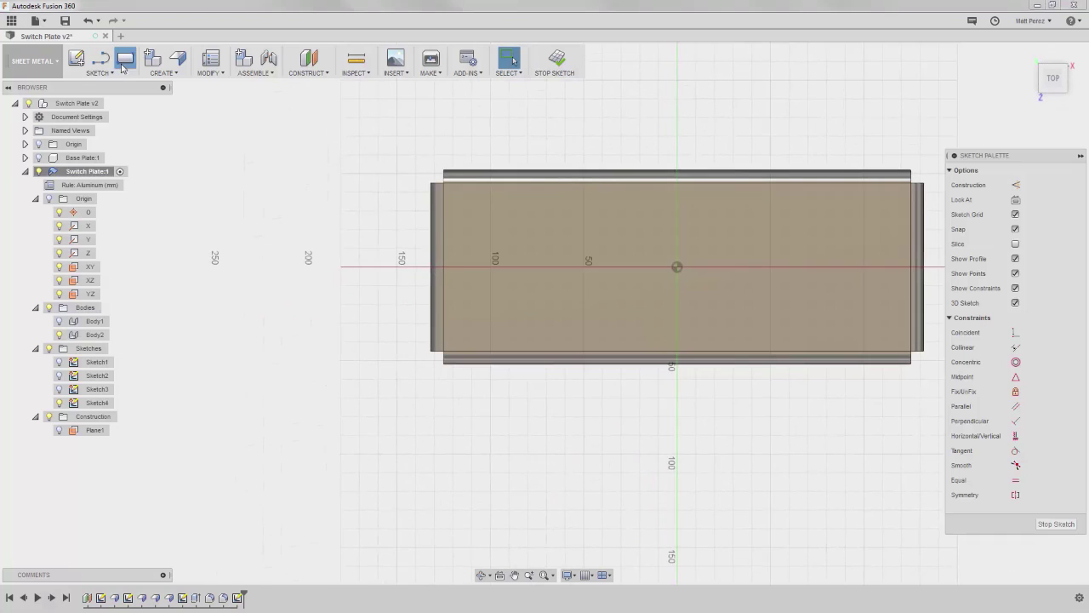
left_click(453, 194)
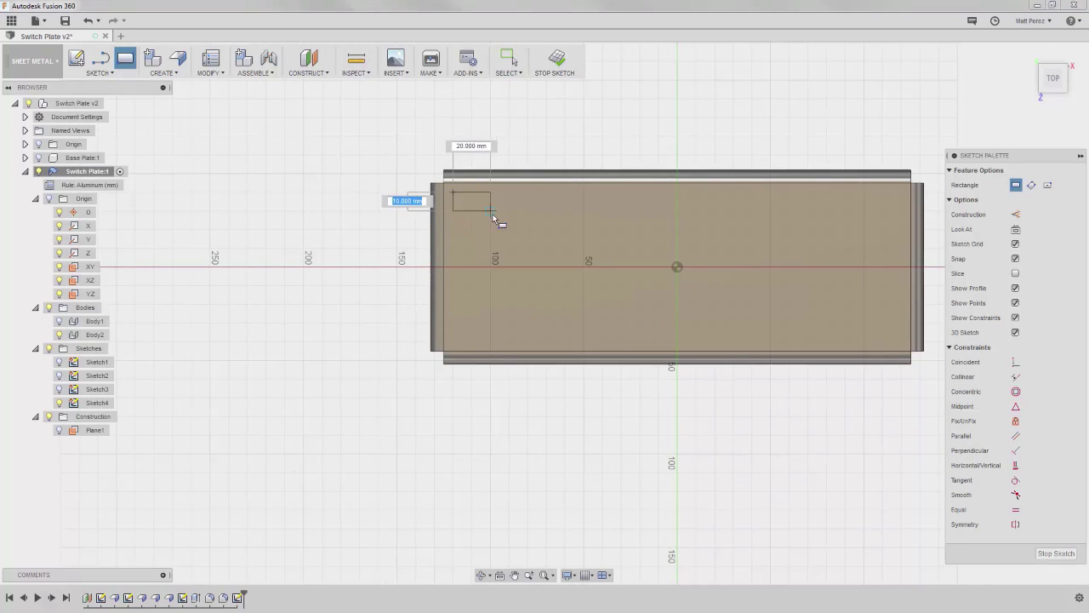
left_click(491, 211)
- Dimension the rectangle as 20 mm wide and 10 mm high
scroll(491, 245, "up", 2)
key("d")
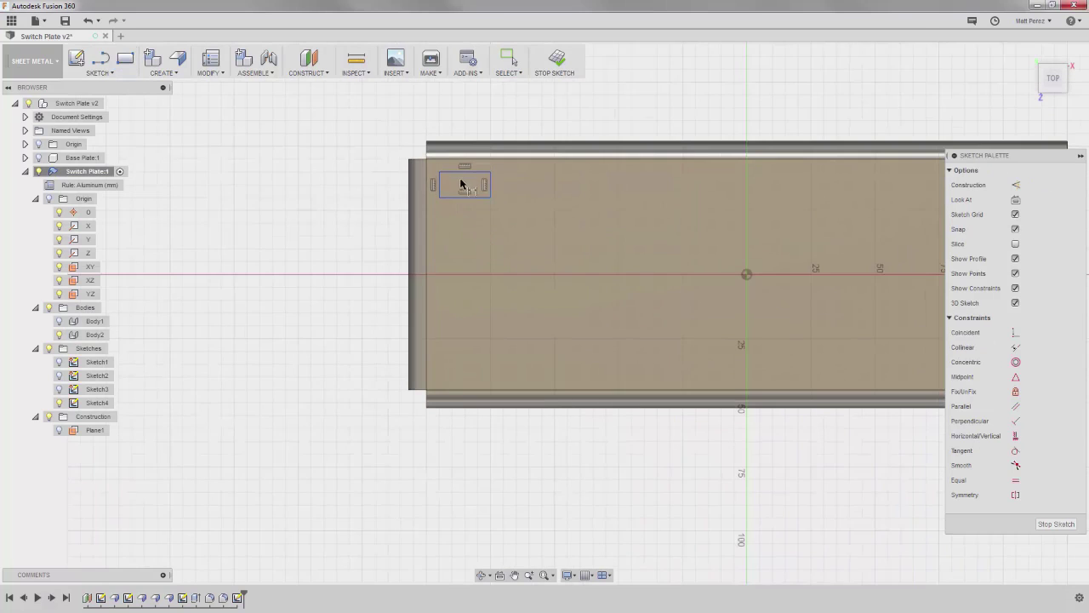
left_click(464, 173)
left_click(482, 121)
type("20")
key("Return")
scroll(479, 175, "up", 3)
left_click(504, 186)
left_click(533, 196)
key("Return")
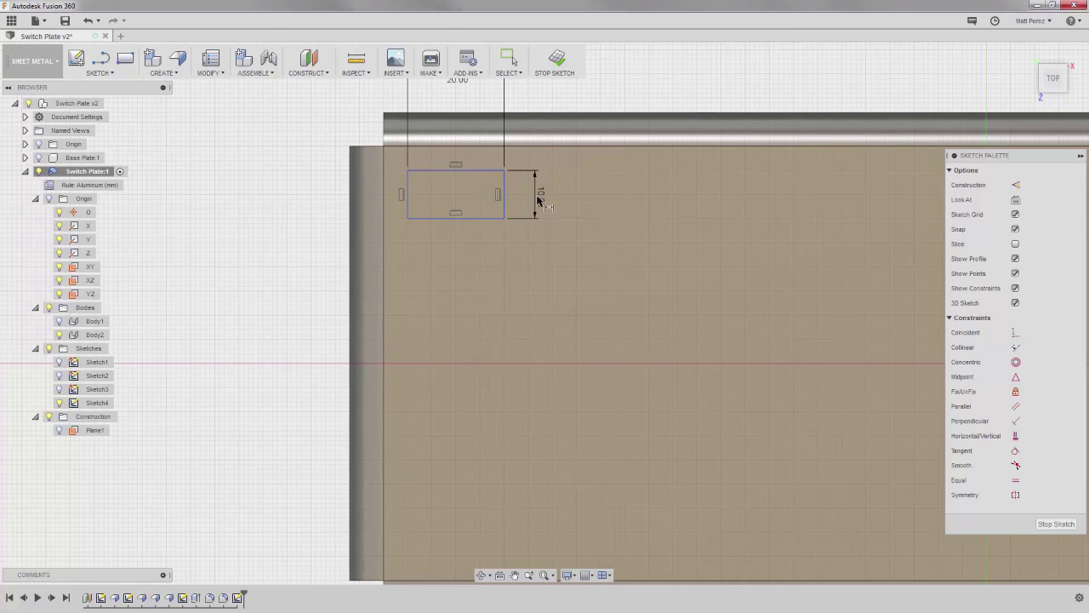
- Position the rectangle 10 mm from the face's left edge and 10 mm from its upper edge with dimensions
left_click(385, 182)
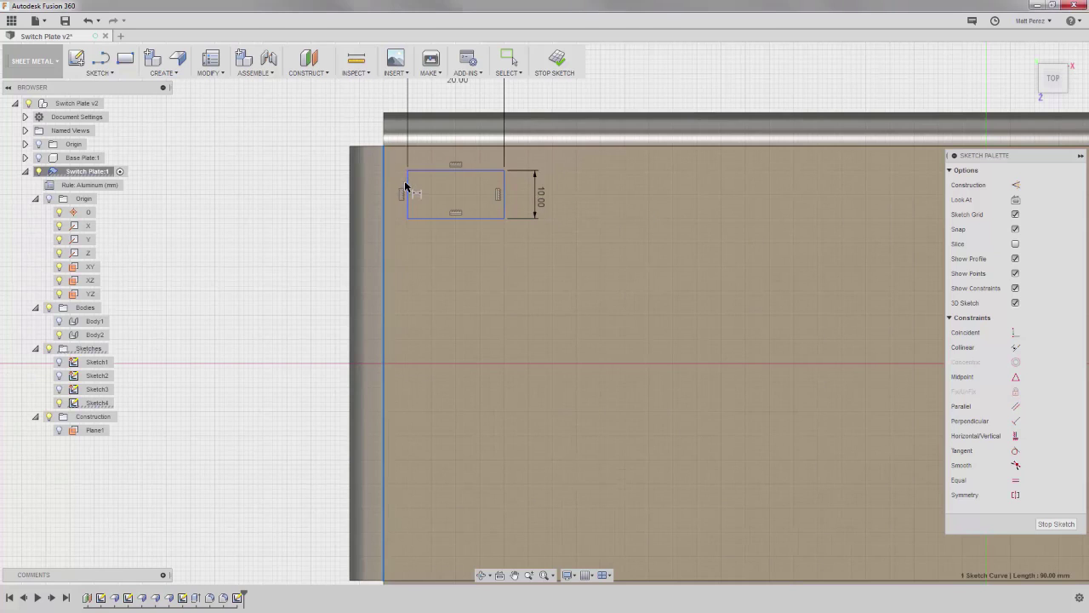
left_click(399, 174)
type("1")
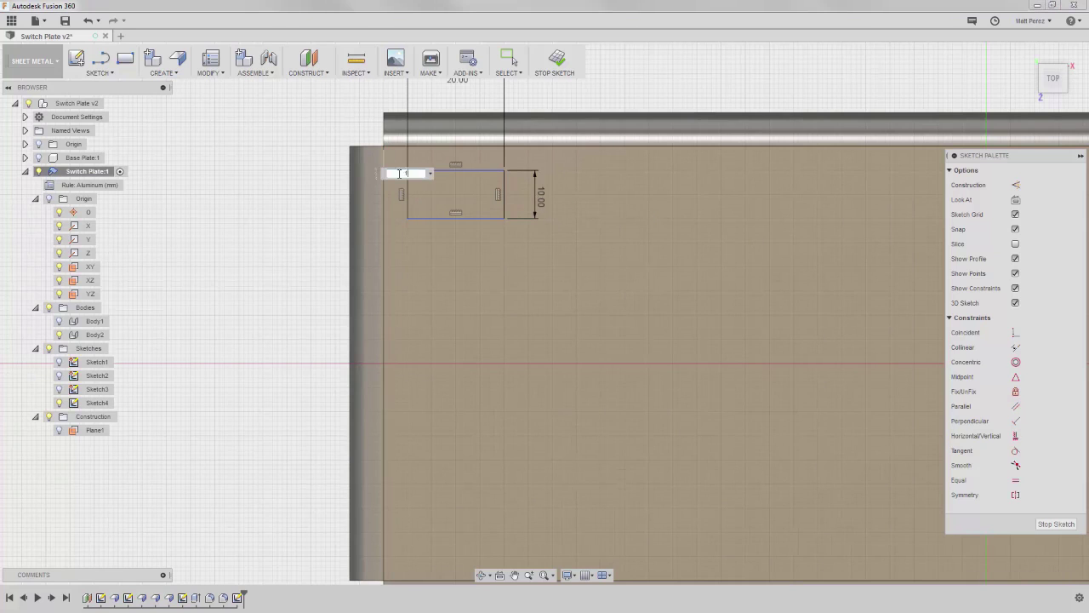
type("0")
key("Return")
left_click(459, 172)
left_click(460, 158)
type("10")
key("Return")
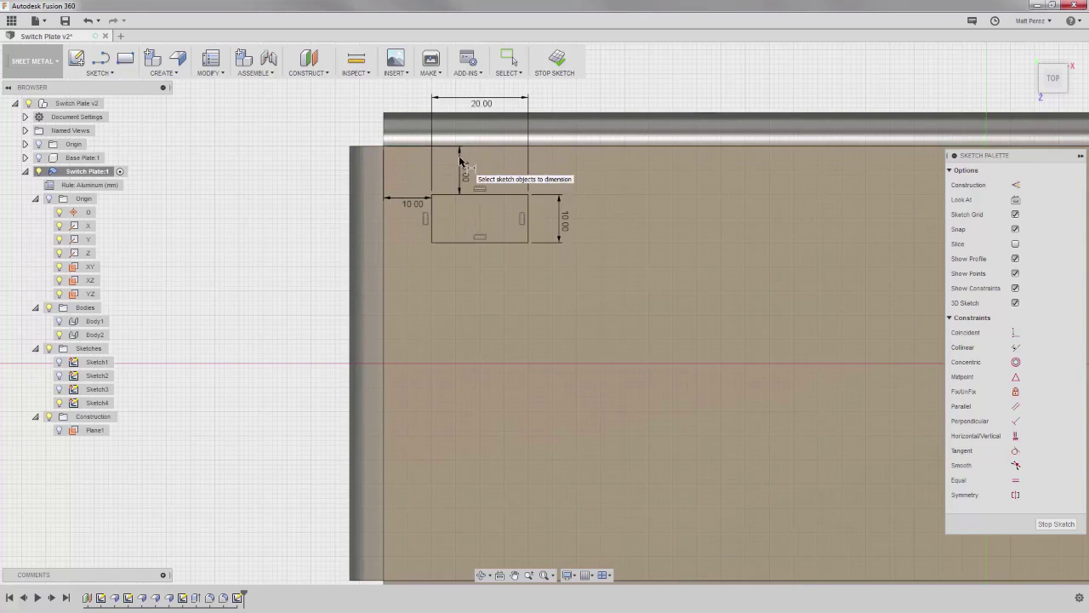
- Pattern the rectangle's four lines in a 3 by 3 rectangular pattern with extents of -75 mm across and 65 mm down
scroll(335, 213, "down", 3)
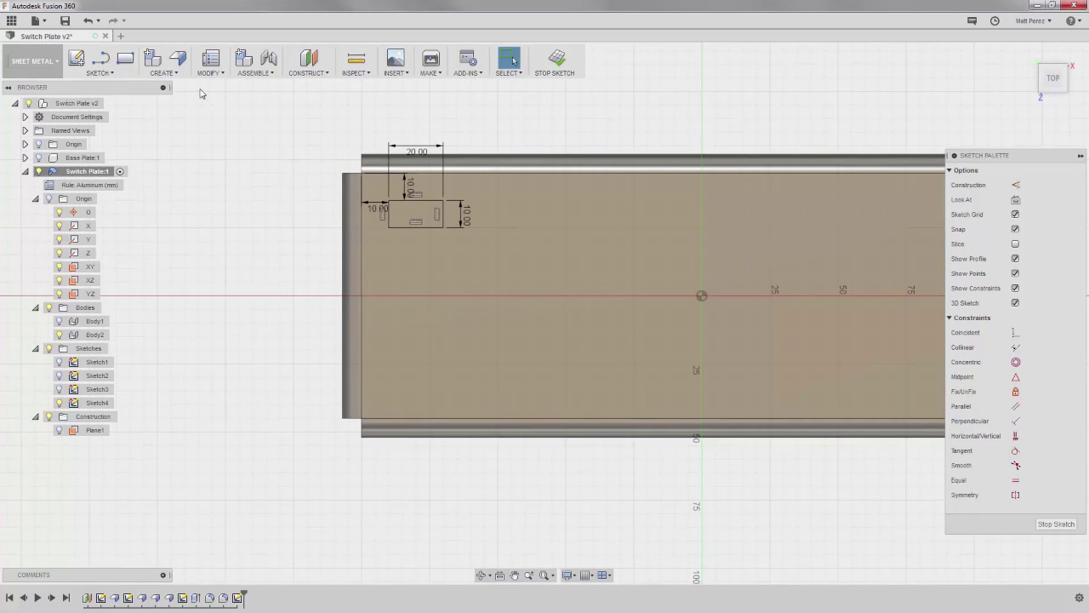
left_click(100, 72)
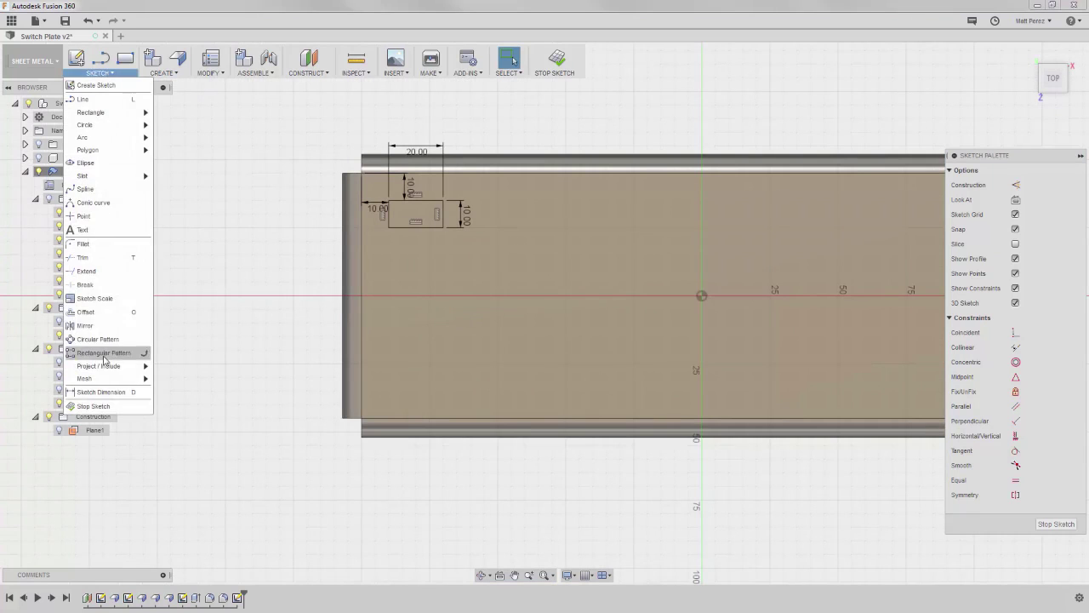
left_click(104, 352)
left_click(433, 226)
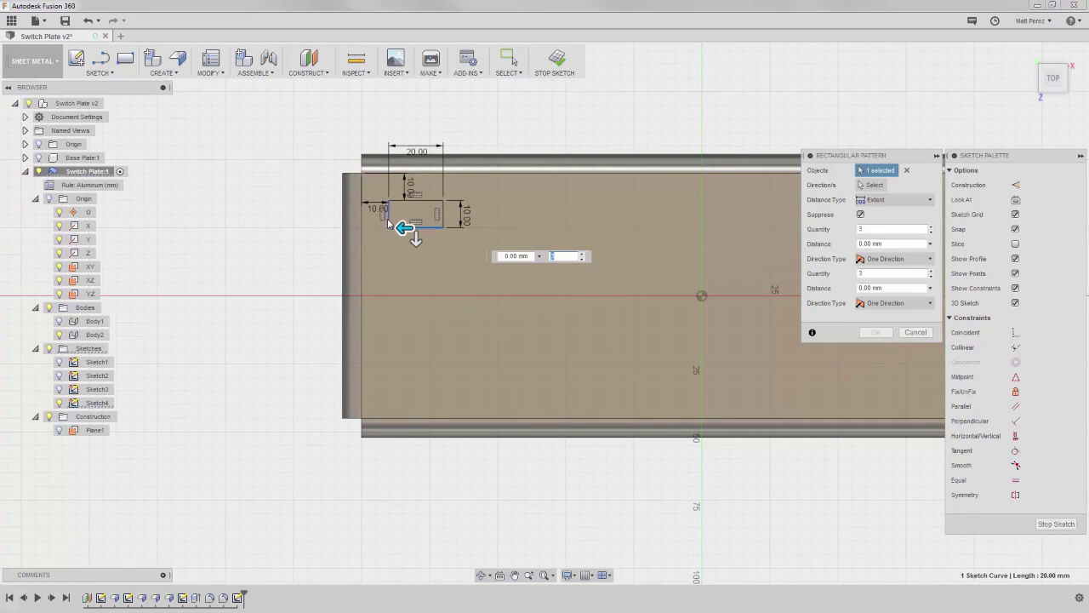
left_click(395, 204)
left_click(395, 203)
left_click(444, 222)
left_click_drag(403, 228, 610, 232)
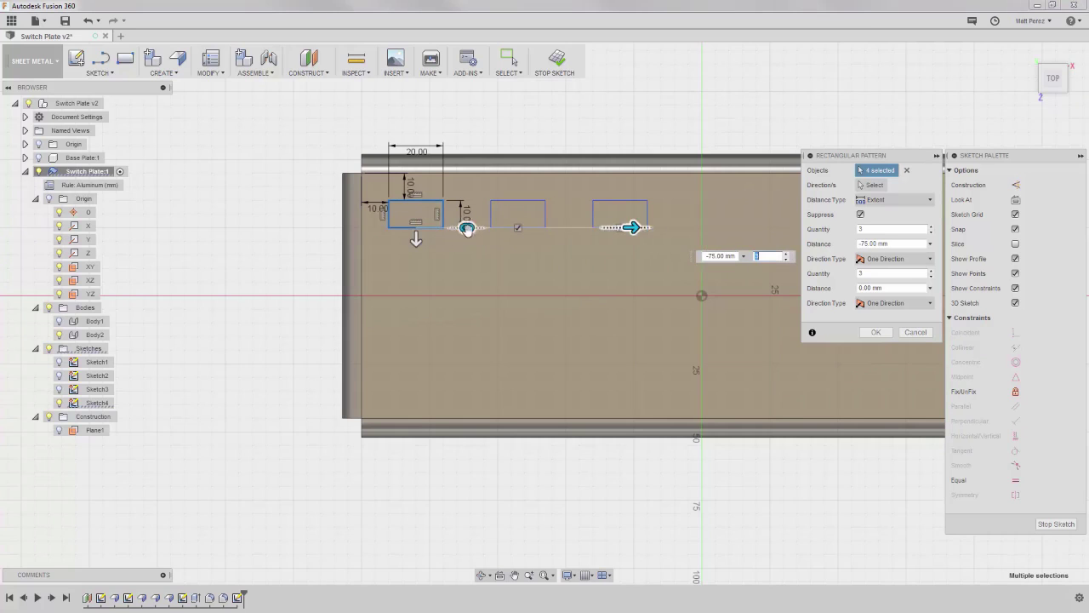
left_click_drag(416, 240, 414, 417)
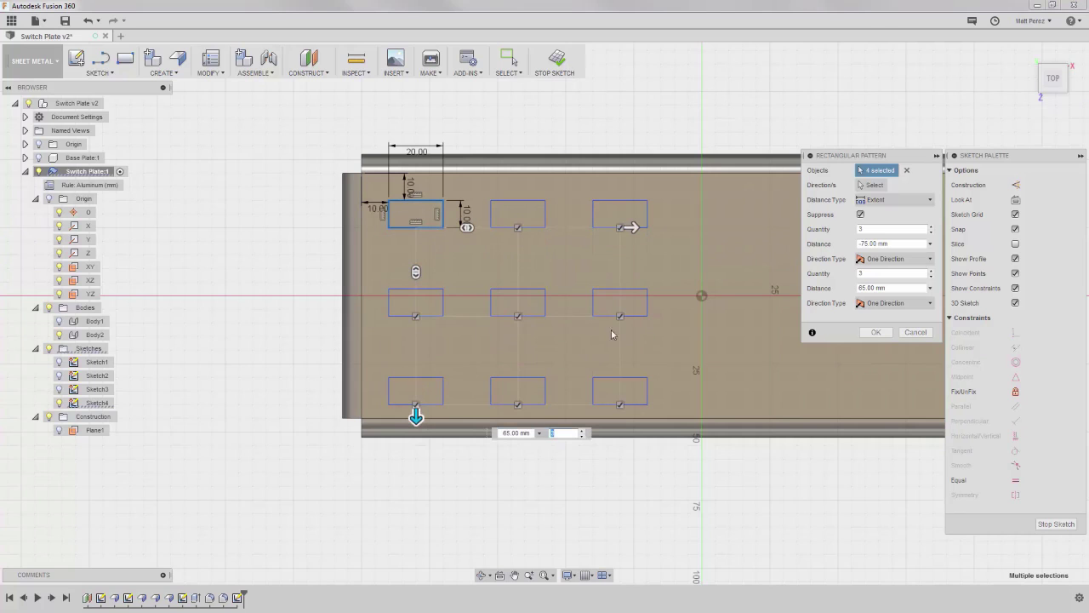
left_click(876, 332)
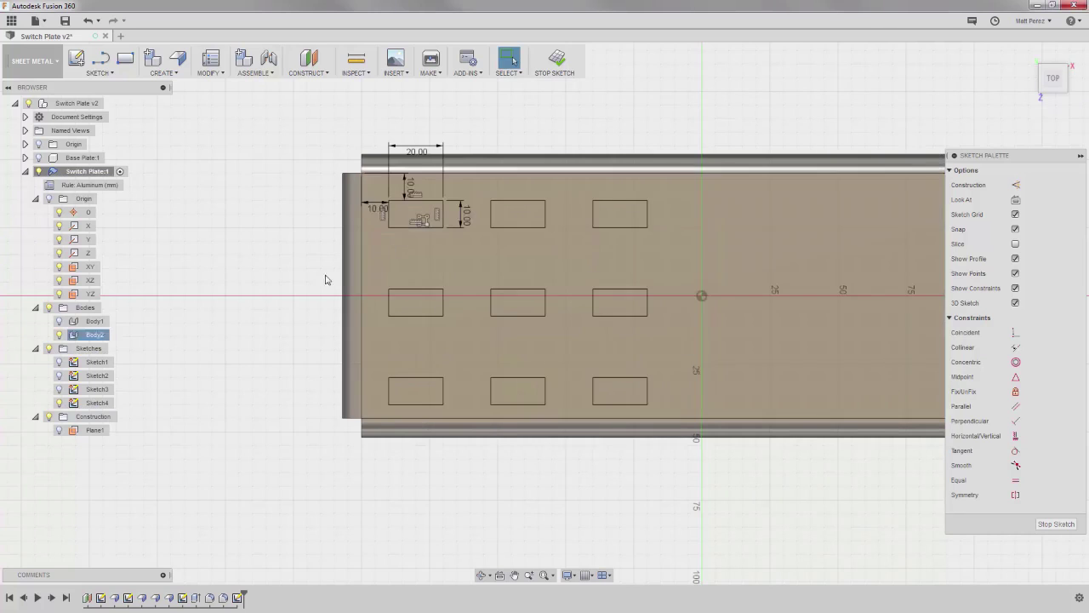
- Draw a 15 mm center-diameter circle in the upper part of the face's right half, level with the first rectangle row
scroll(284, 277, "down", 2)
scroll(284, 277, "down", 1)
scroll(706, 264, "up", 2)
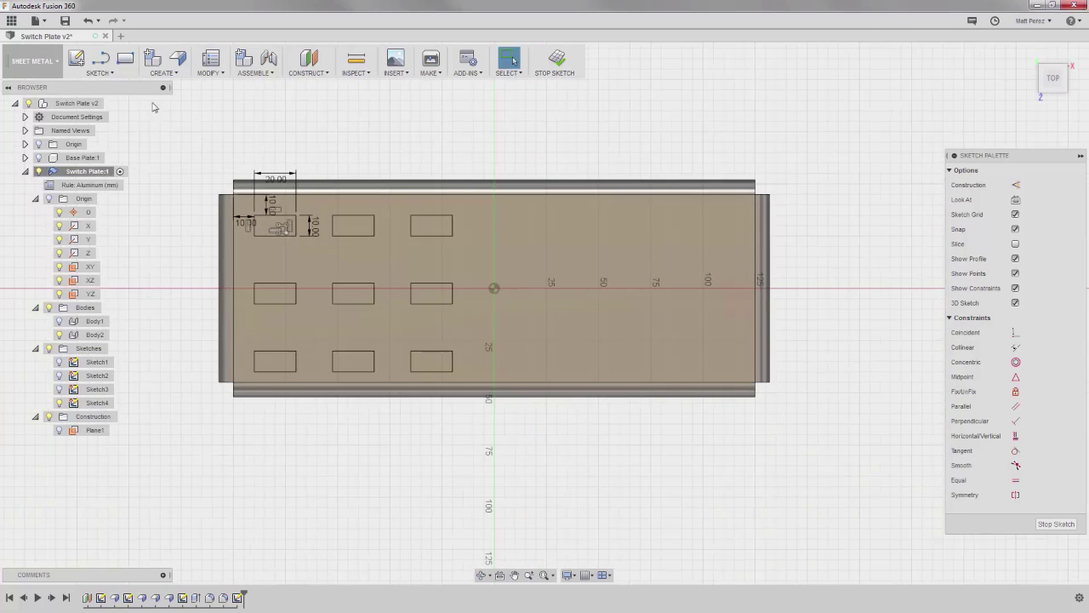
left_click(98, 73)
mouse_move(124, 128)
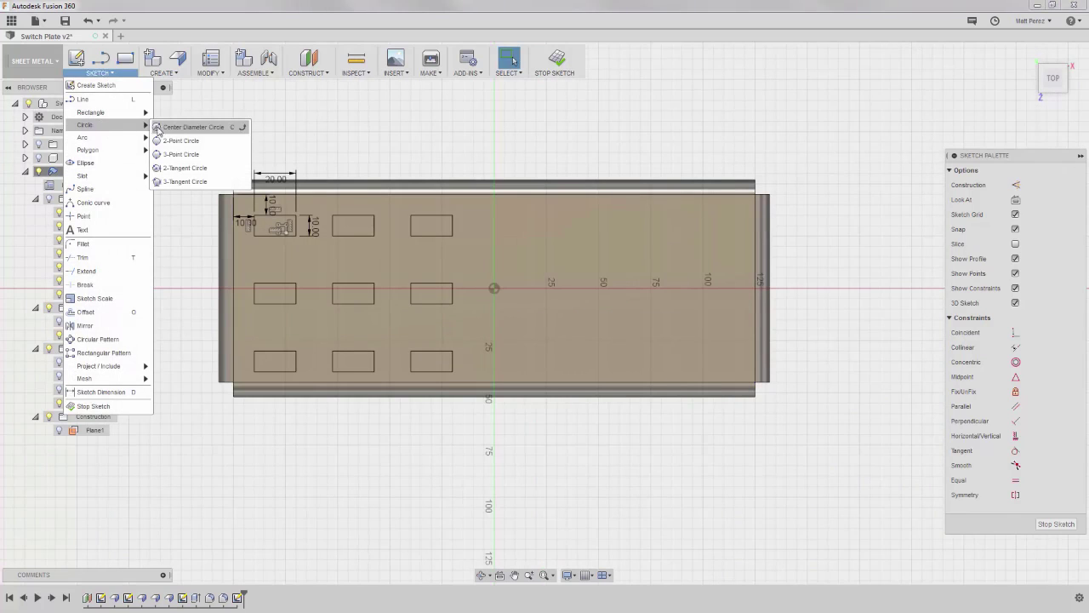
left_click(180, 127)
left_click(547, 225)
key("Return")
key("Escape")
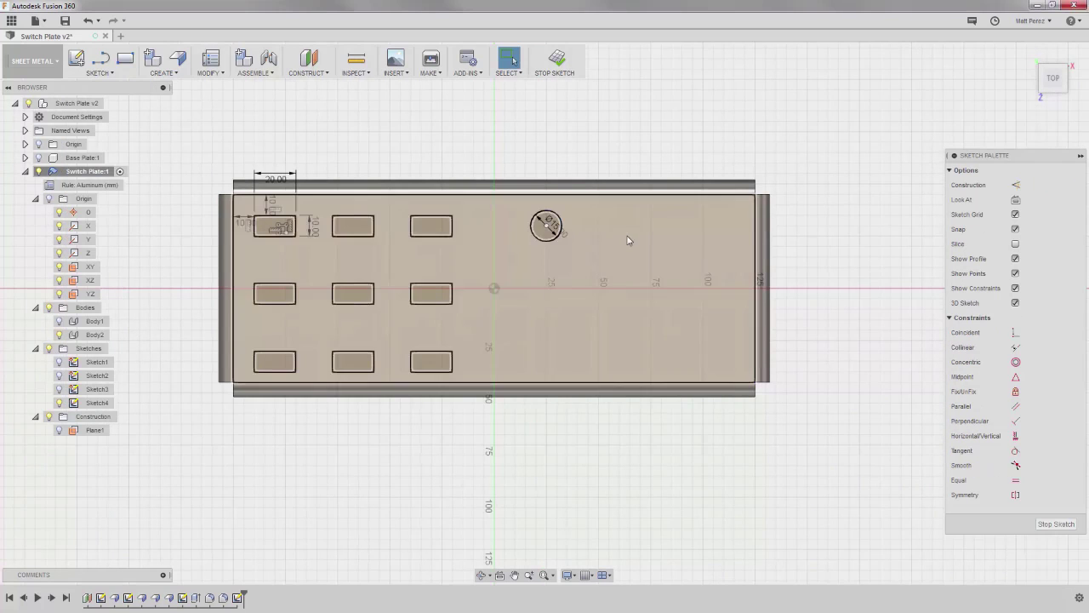
- Pattern the circle in a 3 by 3 rectangular pattern with extents of -60 mm across and 60 mm down
left_click(99, 73)
left_click(104, 352)
left_click(535, 224)
mouse_move(562, 225)
left_mouse_down()
mouse_move(681, 225)
mouse_move(548, 377)
mouse_move(558, 368)
left_mouse_up()
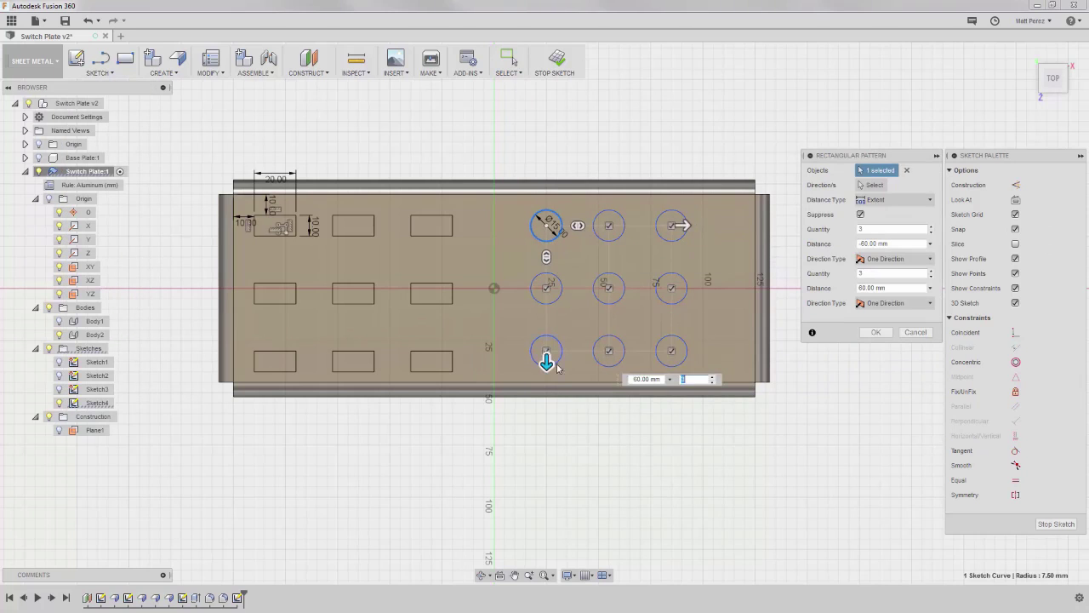
left_click(877, 333)
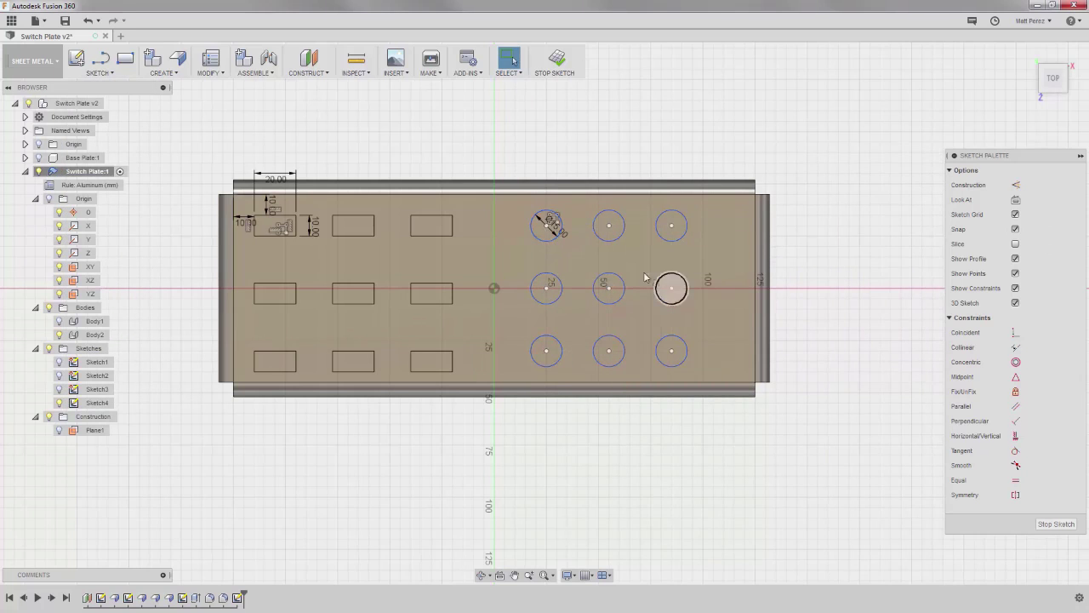
- Dimension the original circle's center 15 mm from the face's upper edge
left_click(547, 225)
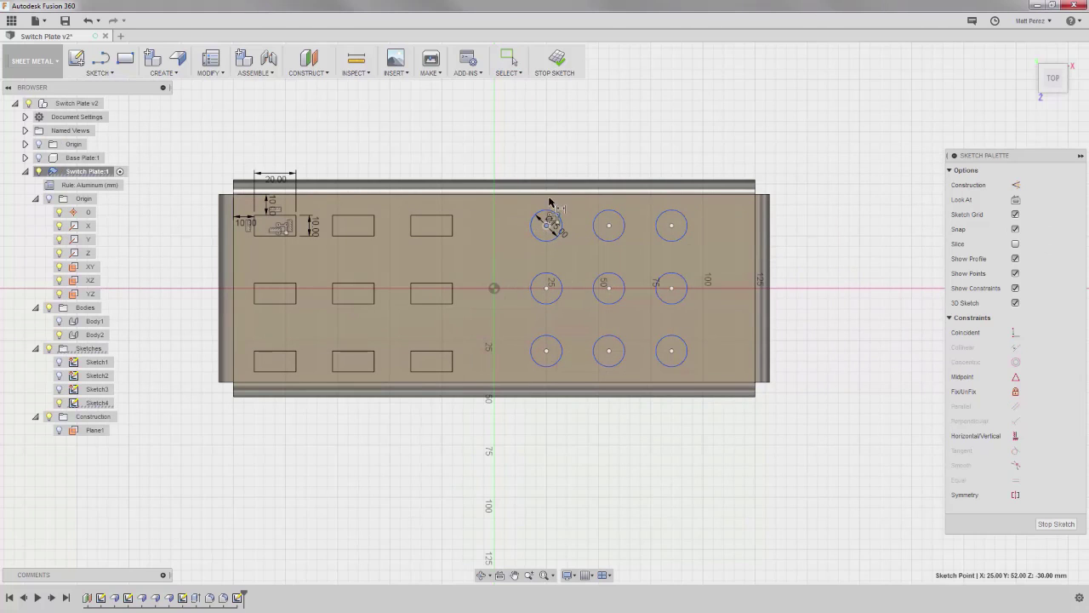
left_click(548, 195)
key("d")
left_click(524, 210)
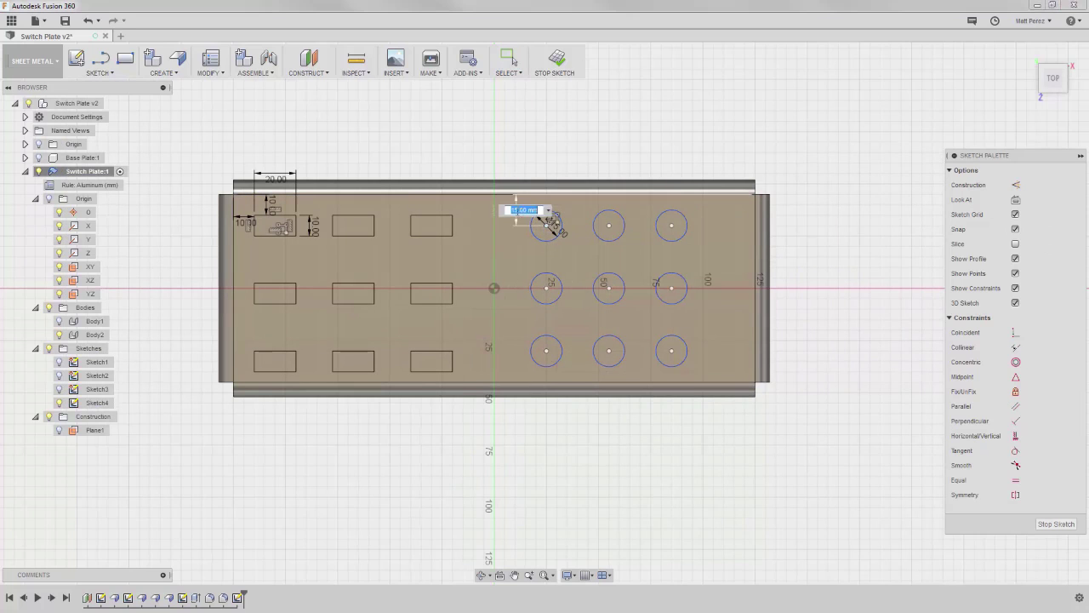
type("15")
key("Return")
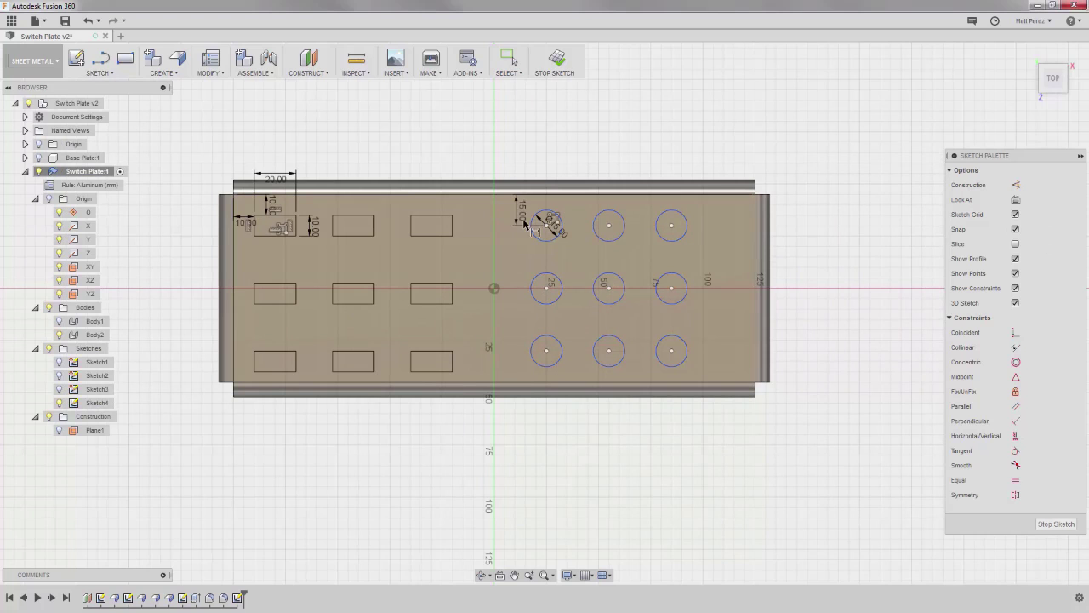
- Dimension the original circle's center 45 mm from the right edge of the nearest top-row rectangle and finish the sketch
left_click(453, 226)
left_click(547, 225)
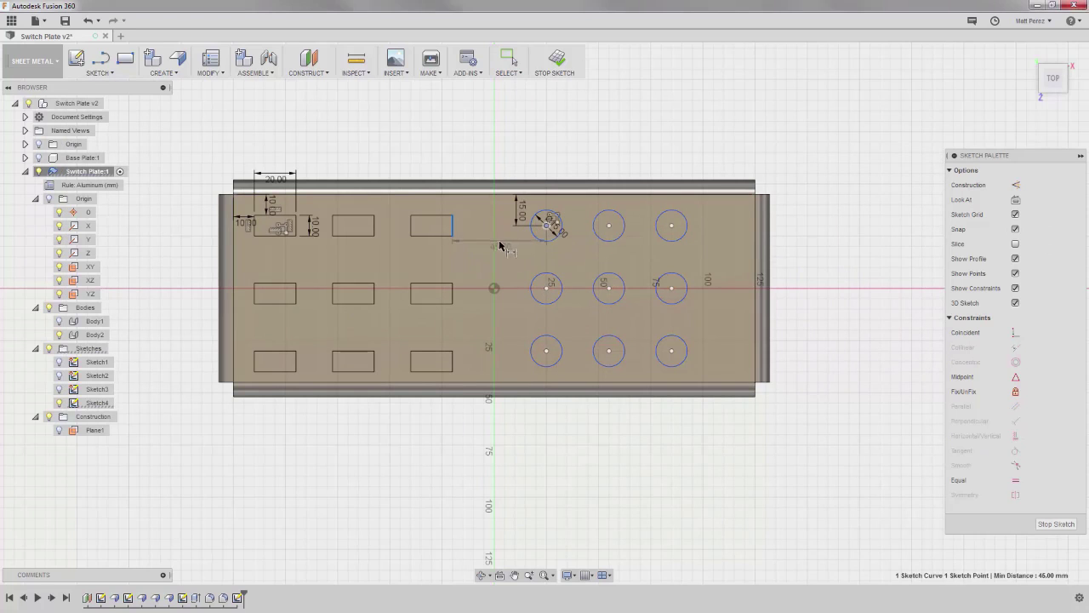
left_click(505, 246)
key("Return")
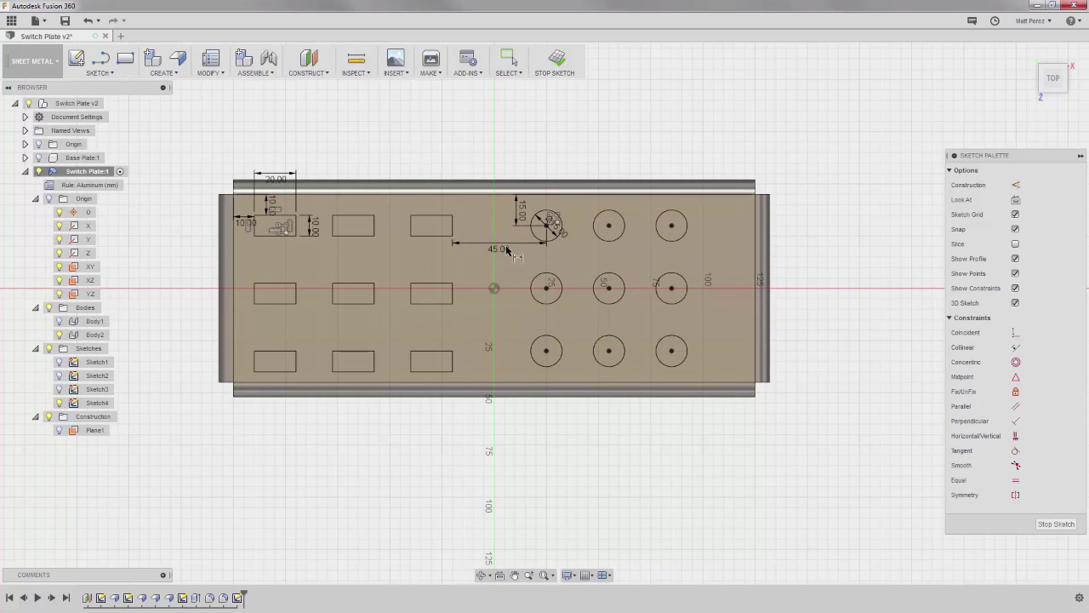
key("Escape")
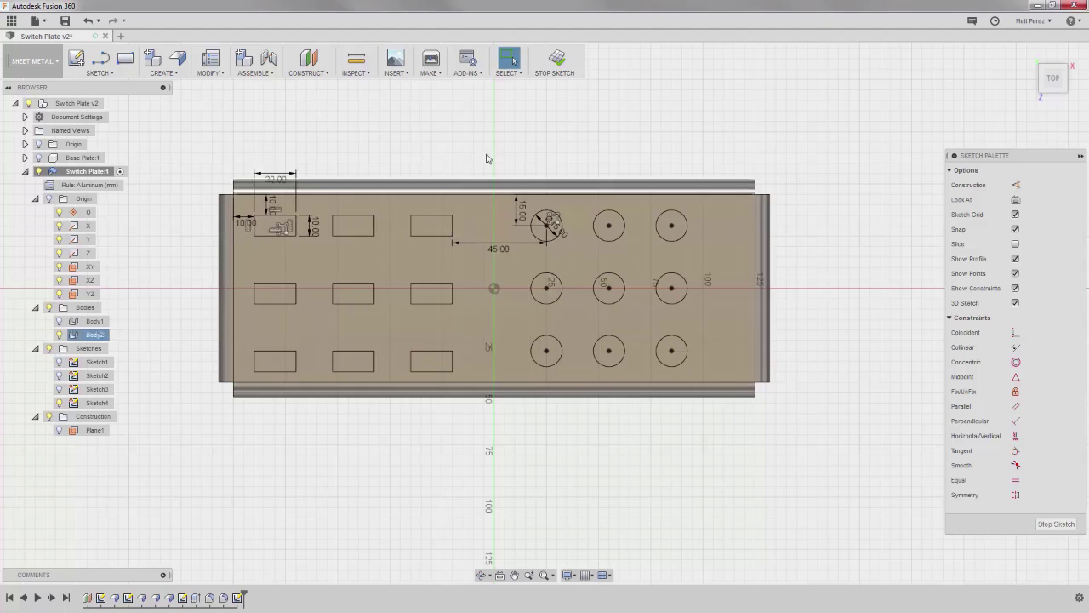
left_click(557, 58)
- Extrude all nine rectangle and nine circle profiles as a cut with a distance of -10 mm through the plate's top face
left_click(160, 72)
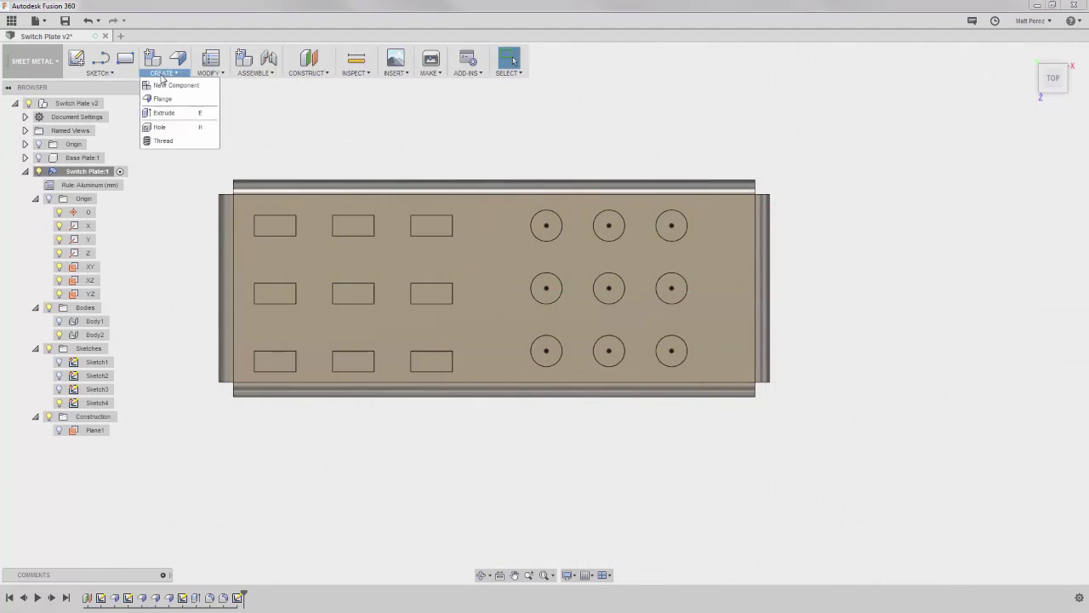
left_click(166, 114)
left_click(274, 225)
left_click(353, 226)
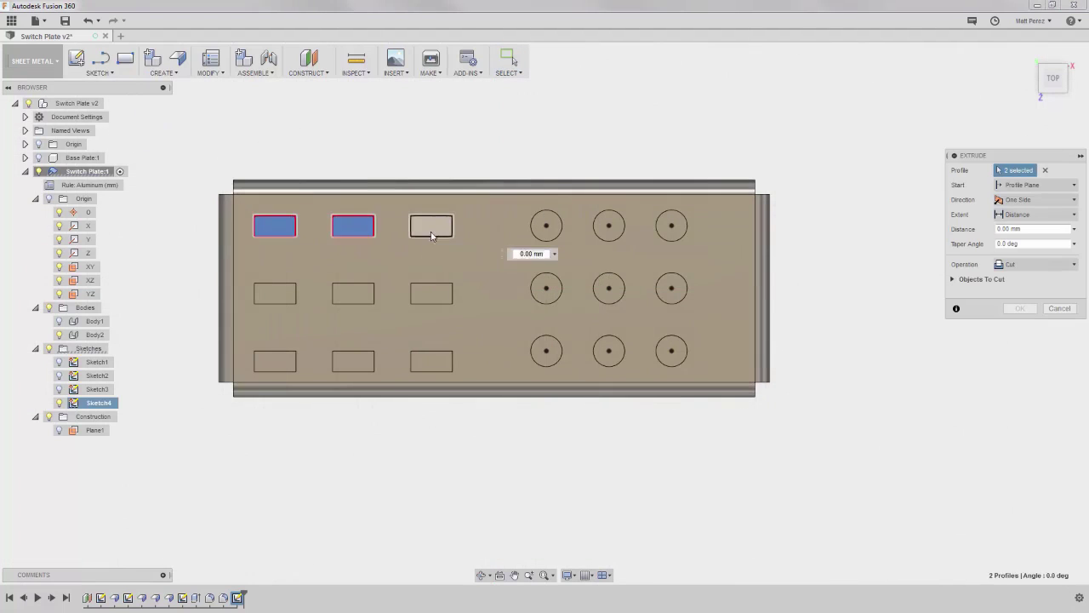
left_click(431, 225)
left_click(430, 294)
left_click(354, 294)
left_click(275, 293)
left_click(281, 364)
left_click(354, 362)
left_click(432, 362)
left_click(546, 350)
left_click(608, 351)
left_click(670, 350)
left_click(671, 288)
left_click(609, 287)
left_click(547, 287)
left_click(546, 225)
left_click(609, 225)
left_click(668, 226)
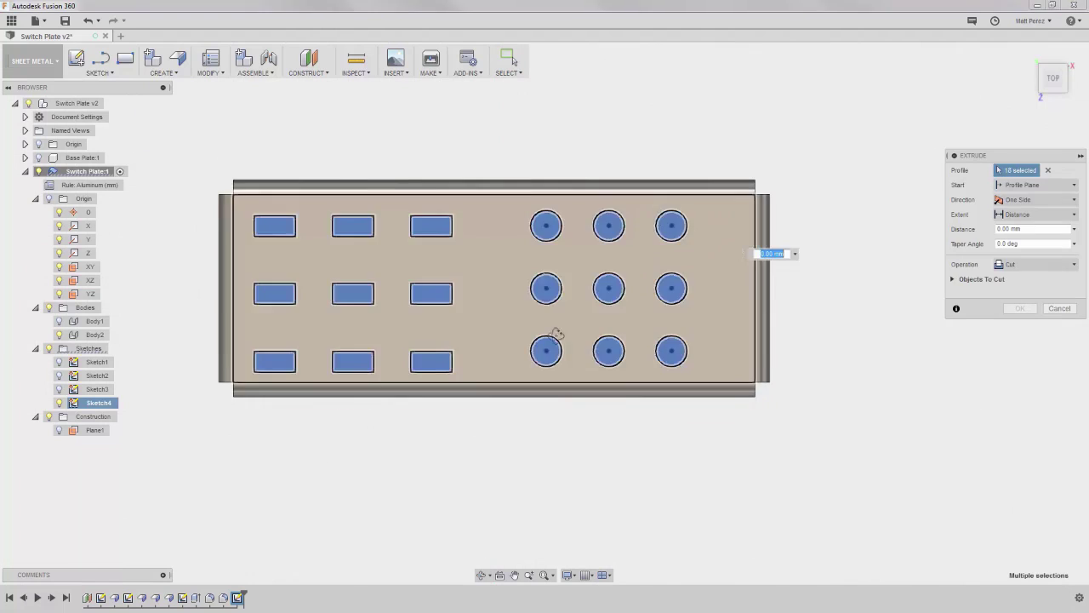
left_click_drag(670, 204, 676, 230)
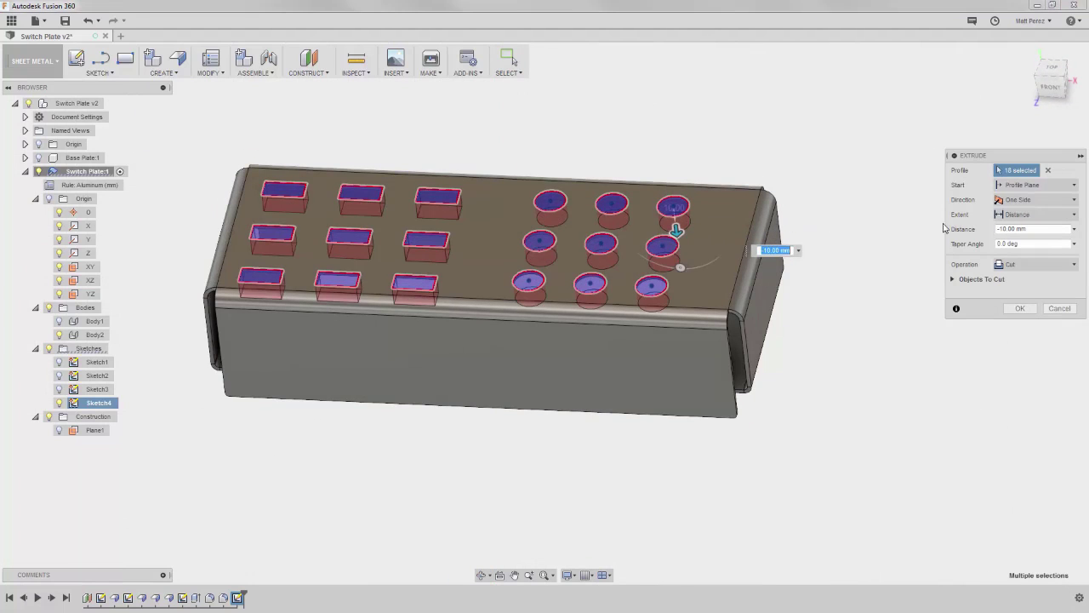
left_click(1021, 214)
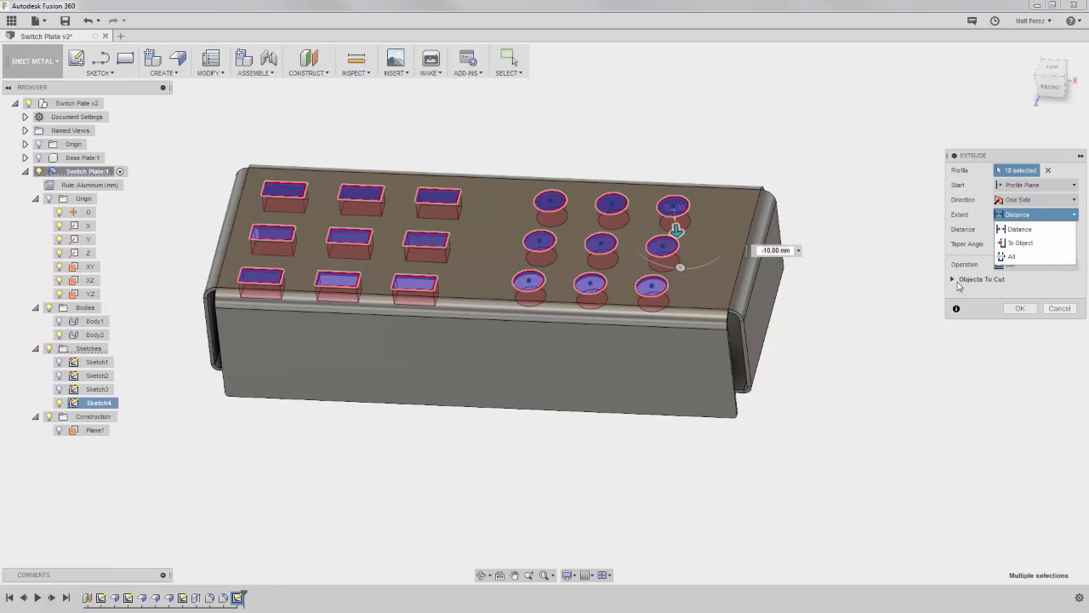
left_click(1025, 288)
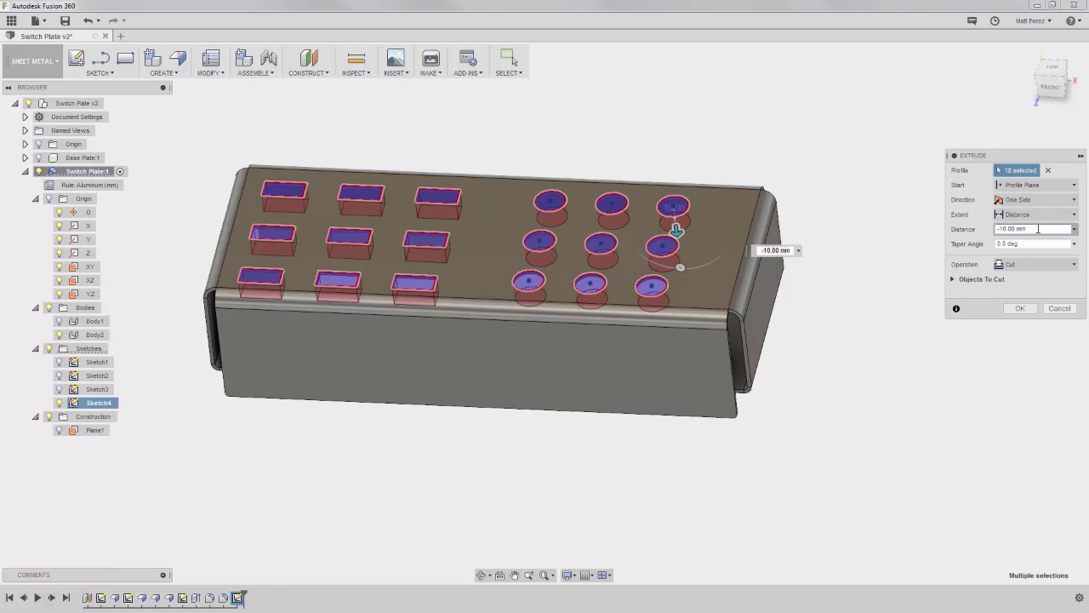
left_click(1021, 310)
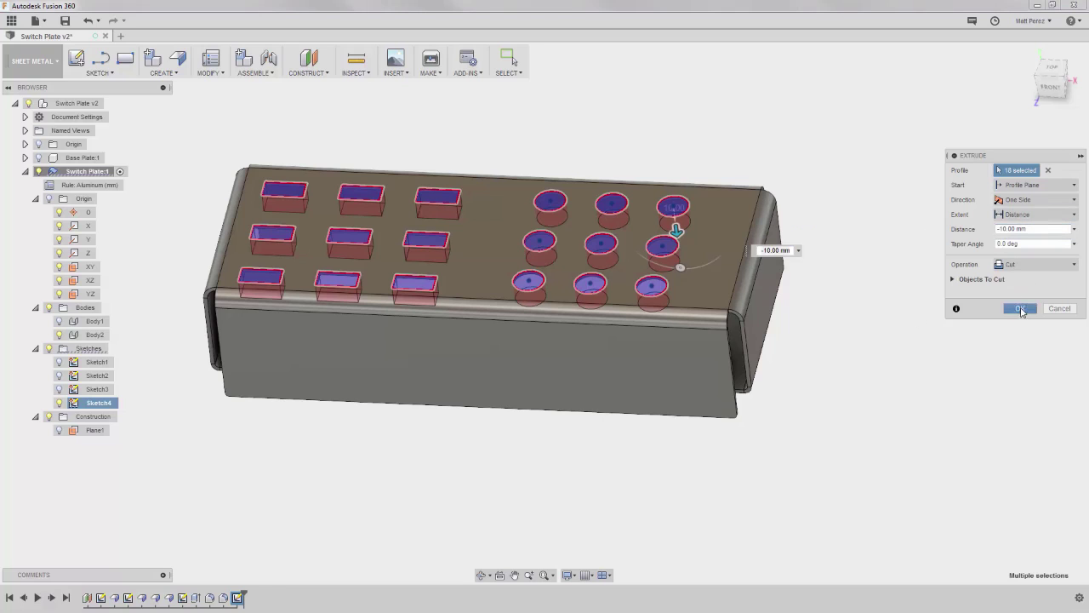
- Check the Aluminum sheet metal rule's thickness parameter and add a user parameter named Thickness in mm with the expression 2.00
left_click(210, 73)
left_click(232, 265)
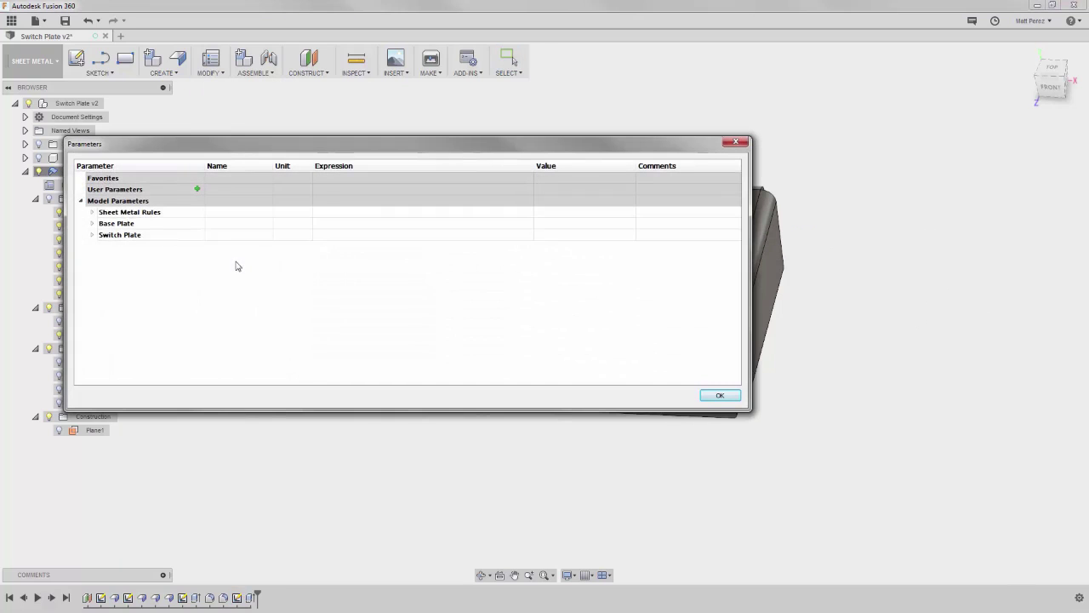
left_click(92, 212)
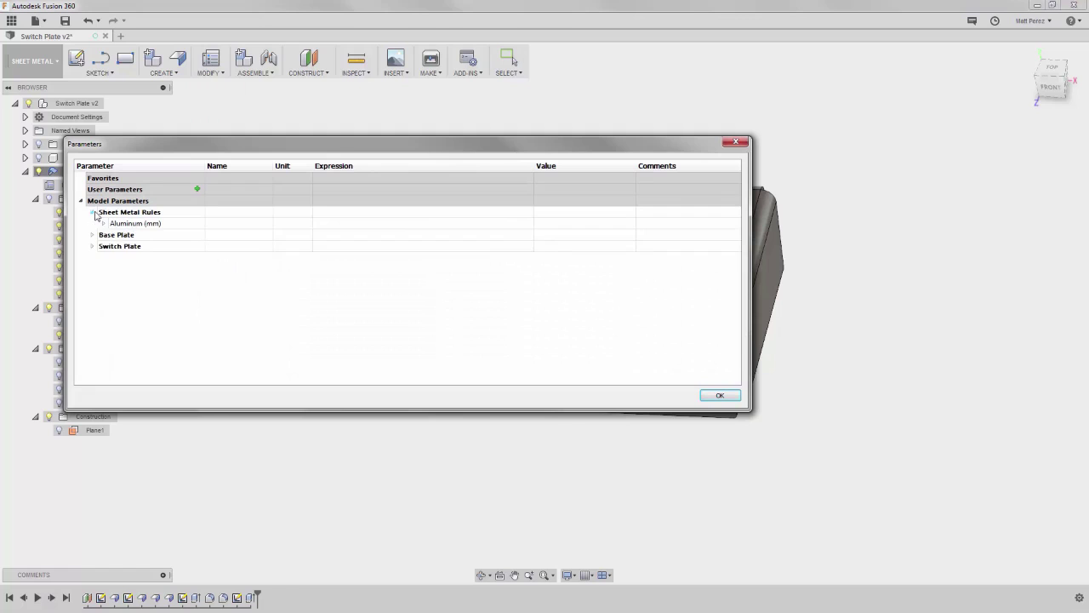
left_click(102, 223)
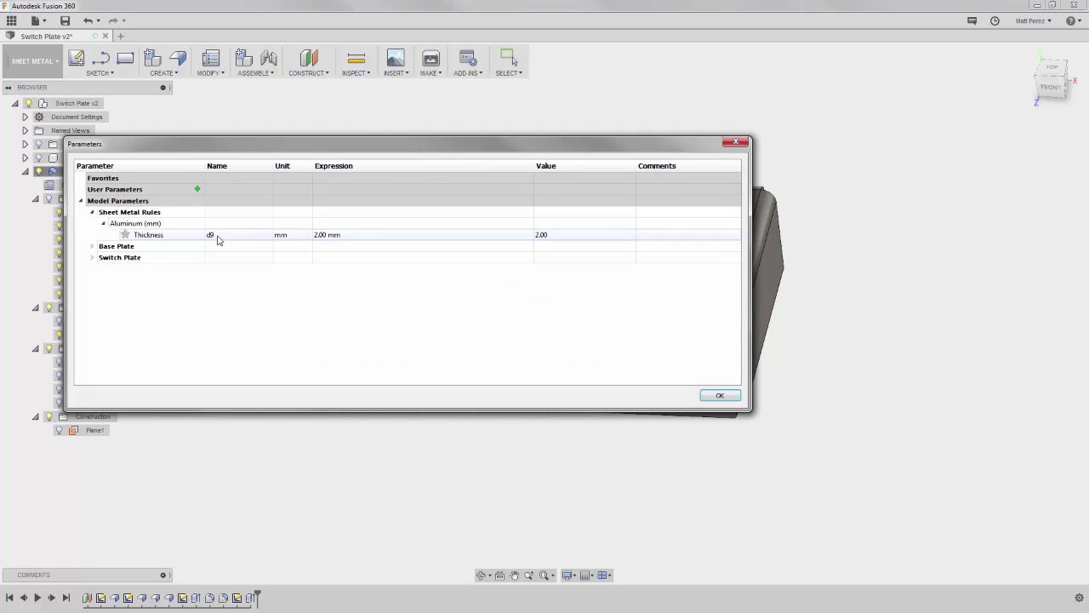
left_click(196, 189)
type("Thickness")
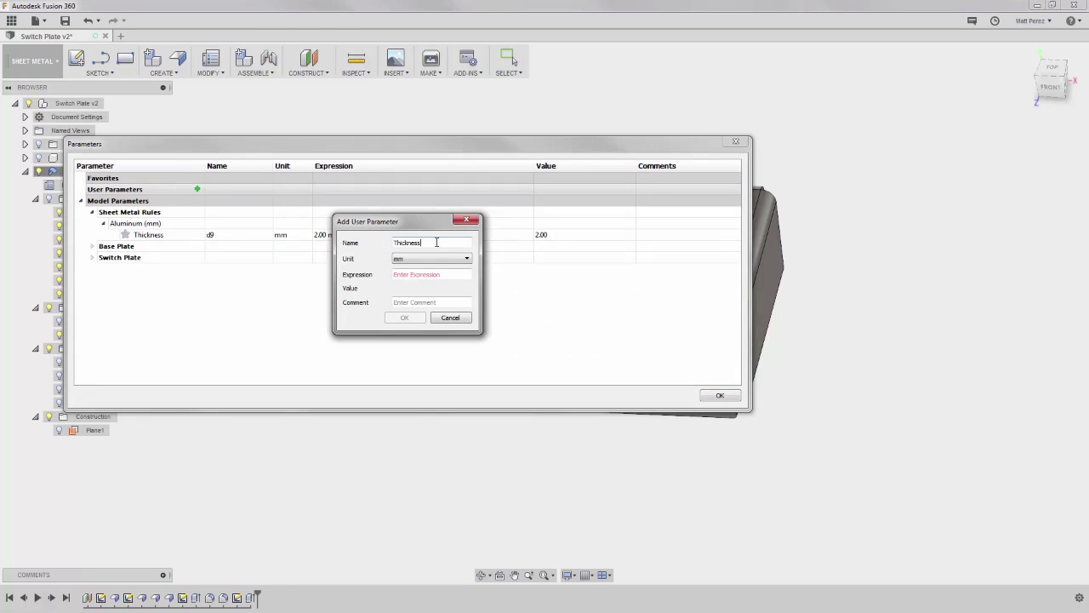
left_click(441, 274)
type("2.")
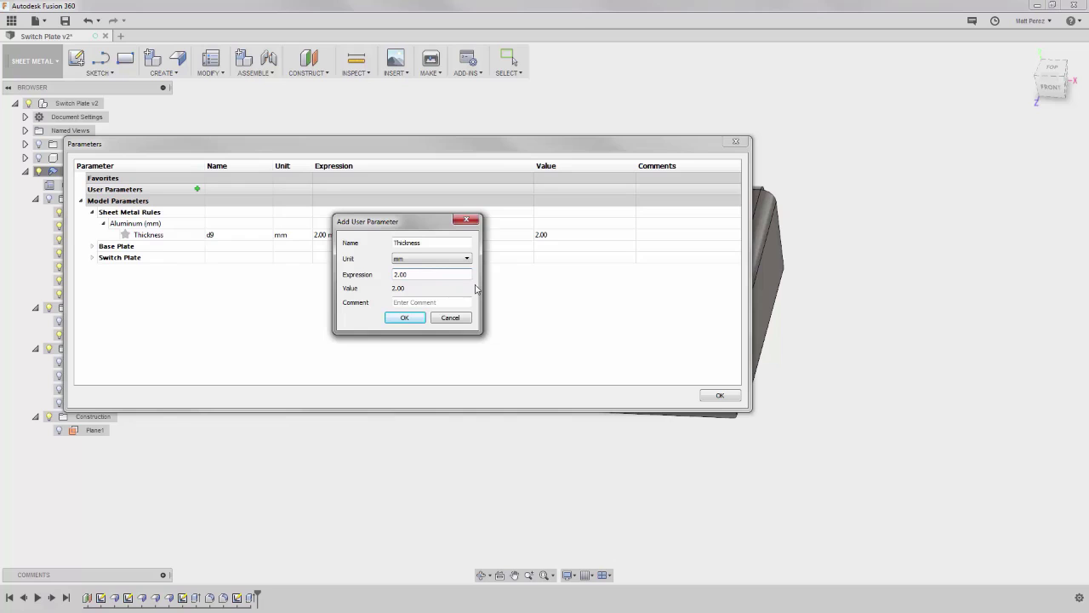
left_click(413, 319)
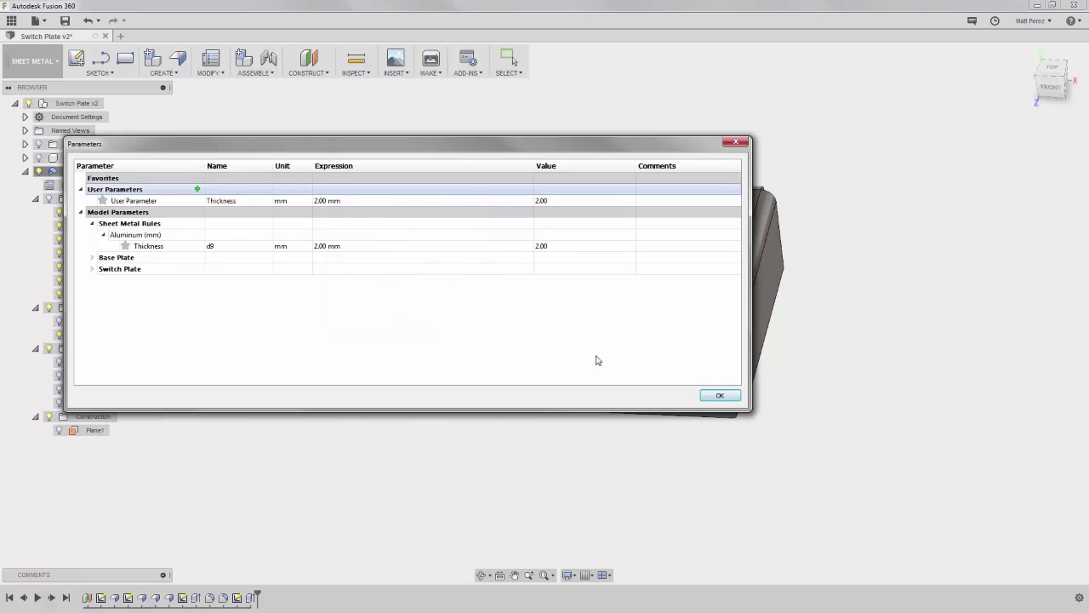
left_click(720, 395)
- Edit the switch cutout extrusion so its cut distance is driven by the user parameter as -Thickness
right_click(252, 599)
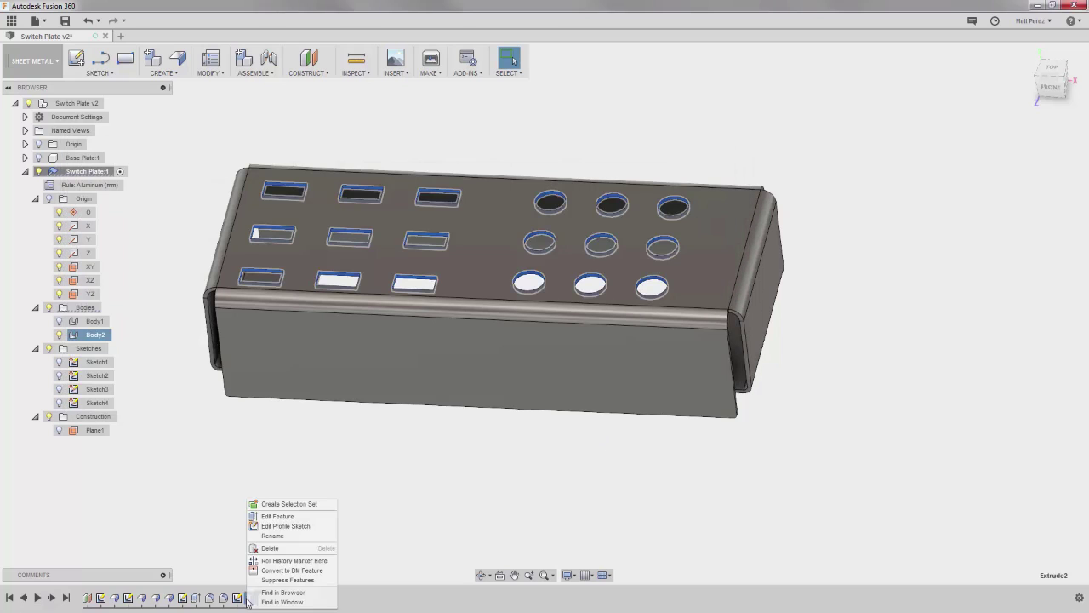
left_click(285, 519)
left_click(1036, 229)
type("-d")
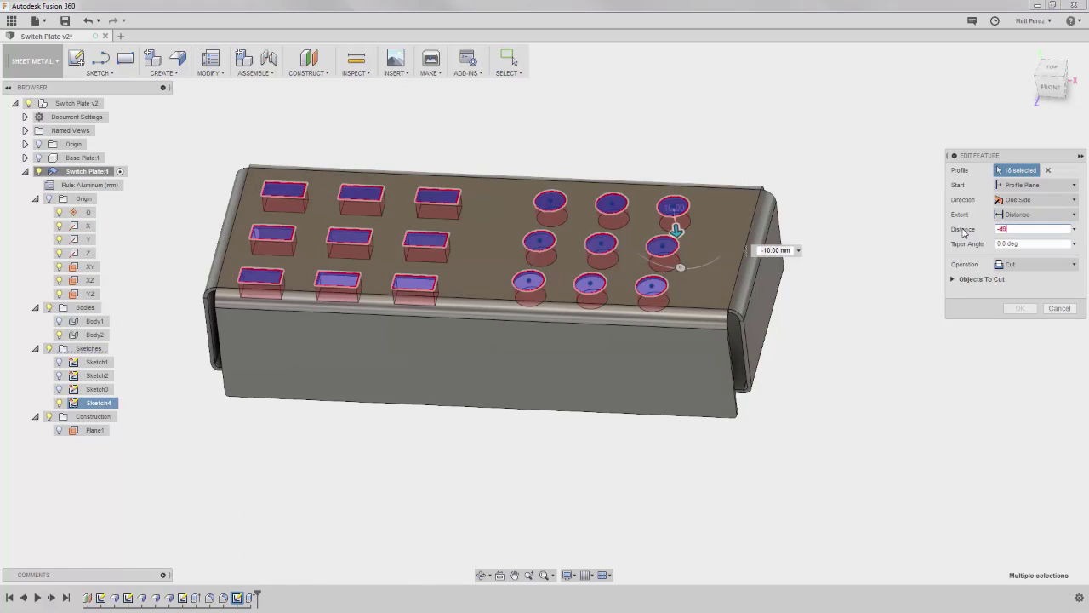
type("9")
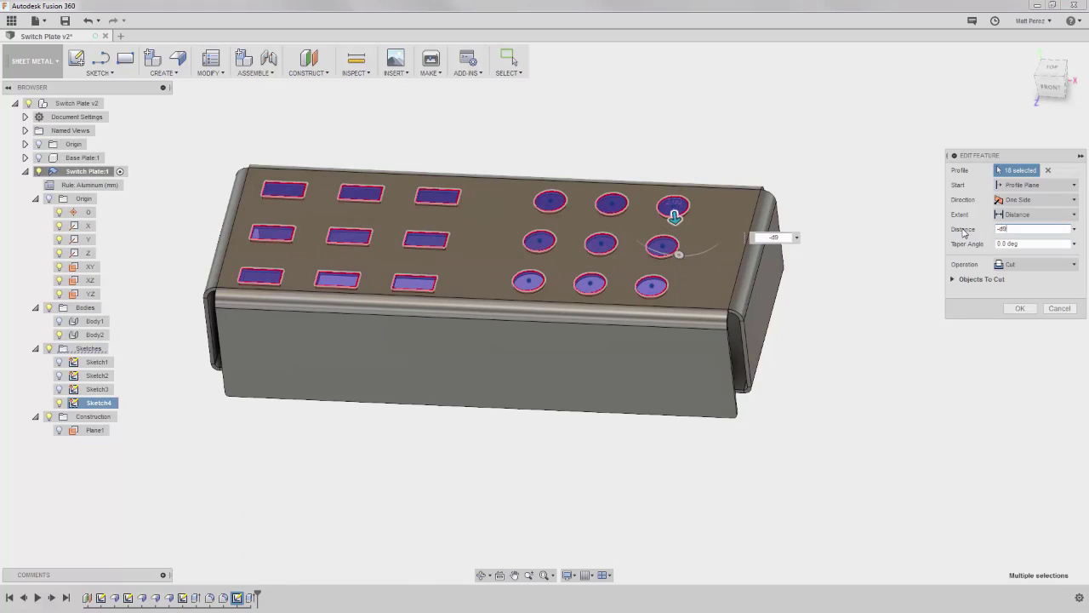
type("Th")
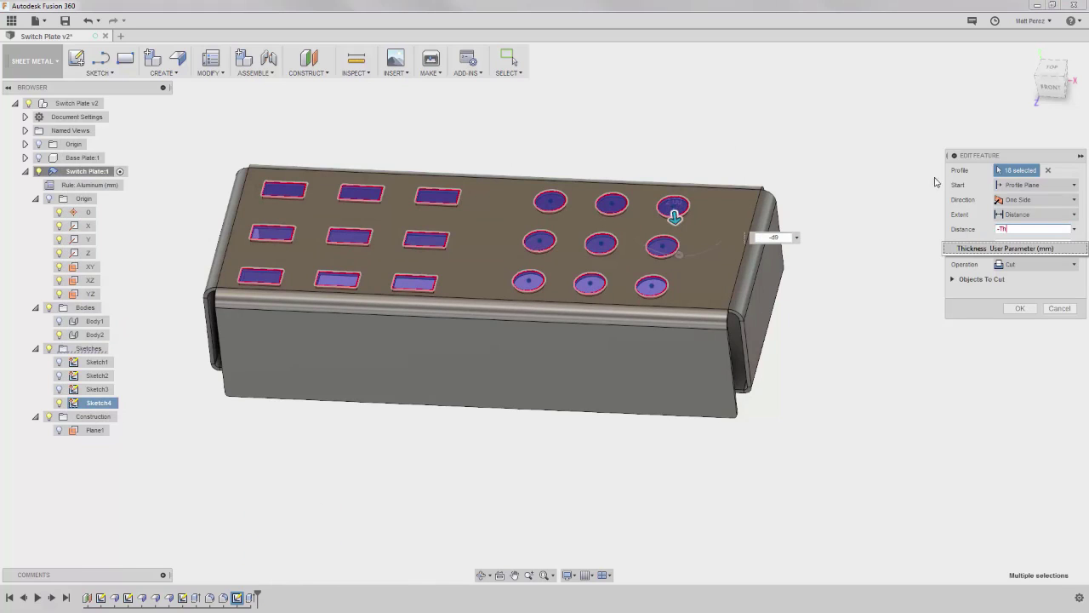
left_click(997, 248)
left_click(1021, 308)
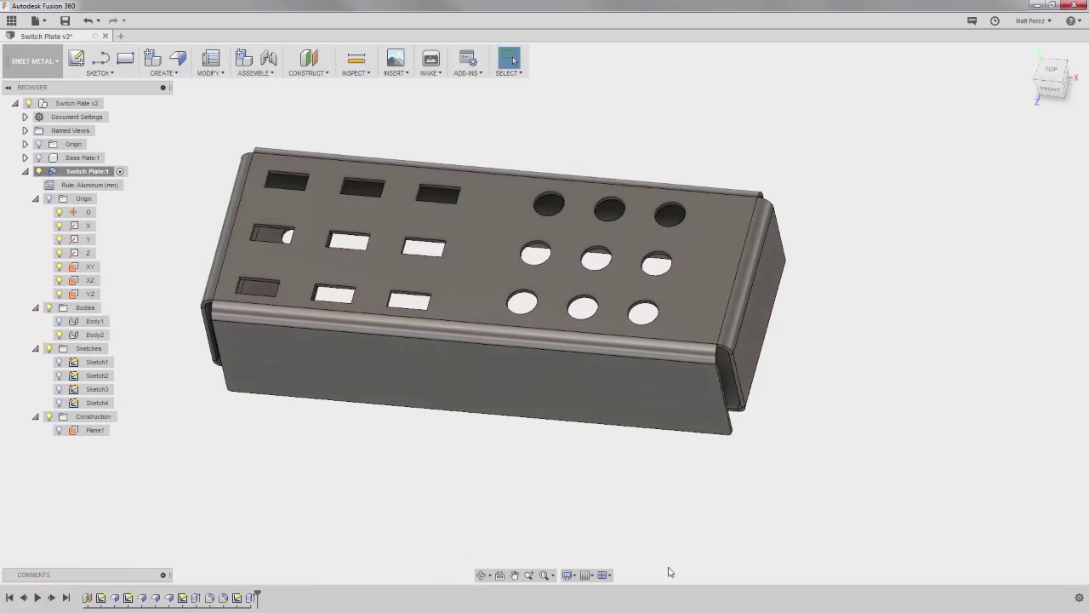
- Save the switch plate design
left_click(545, 575)
key("ctrl+s")
left_click(543, 322)
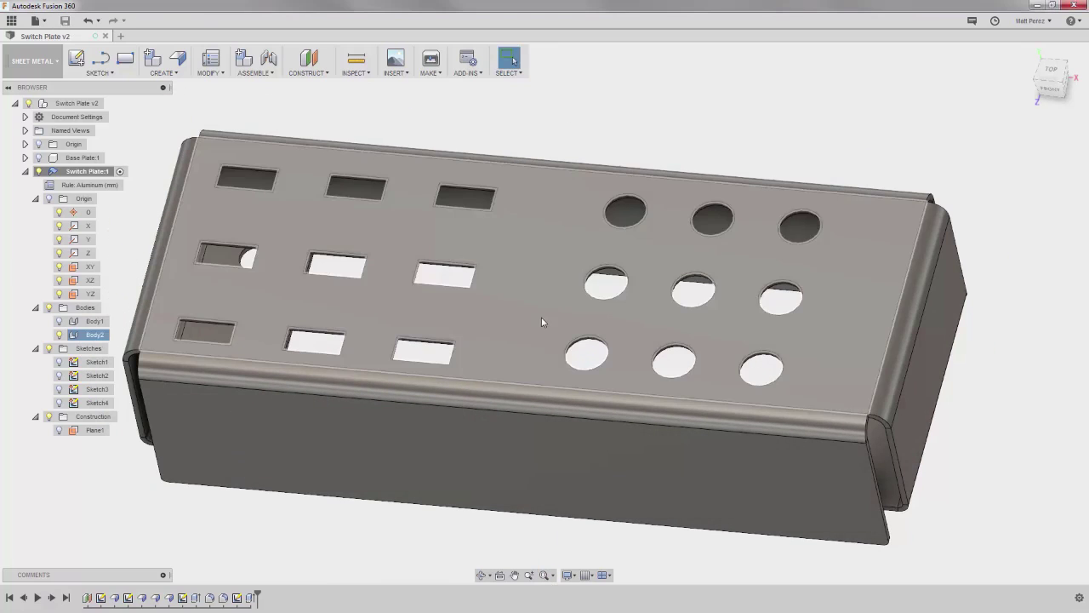